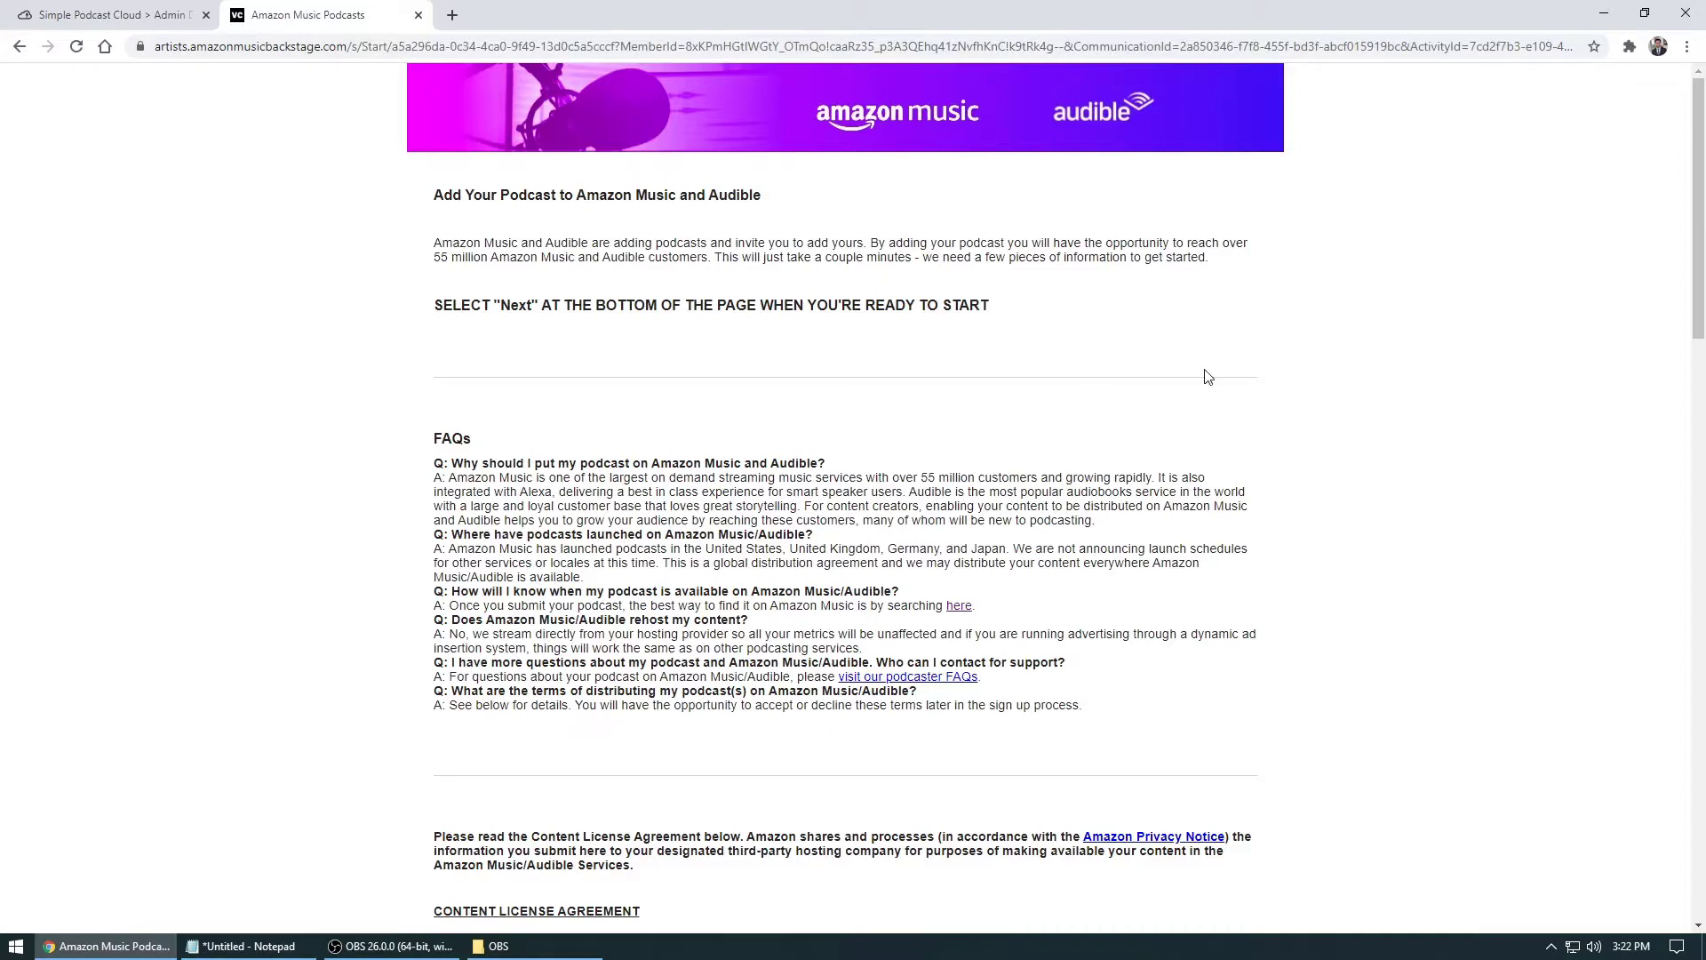
Read through the FAQs and Content License Agreement, then continue to the podcast-count question
scroll(792, 355, down, 3)
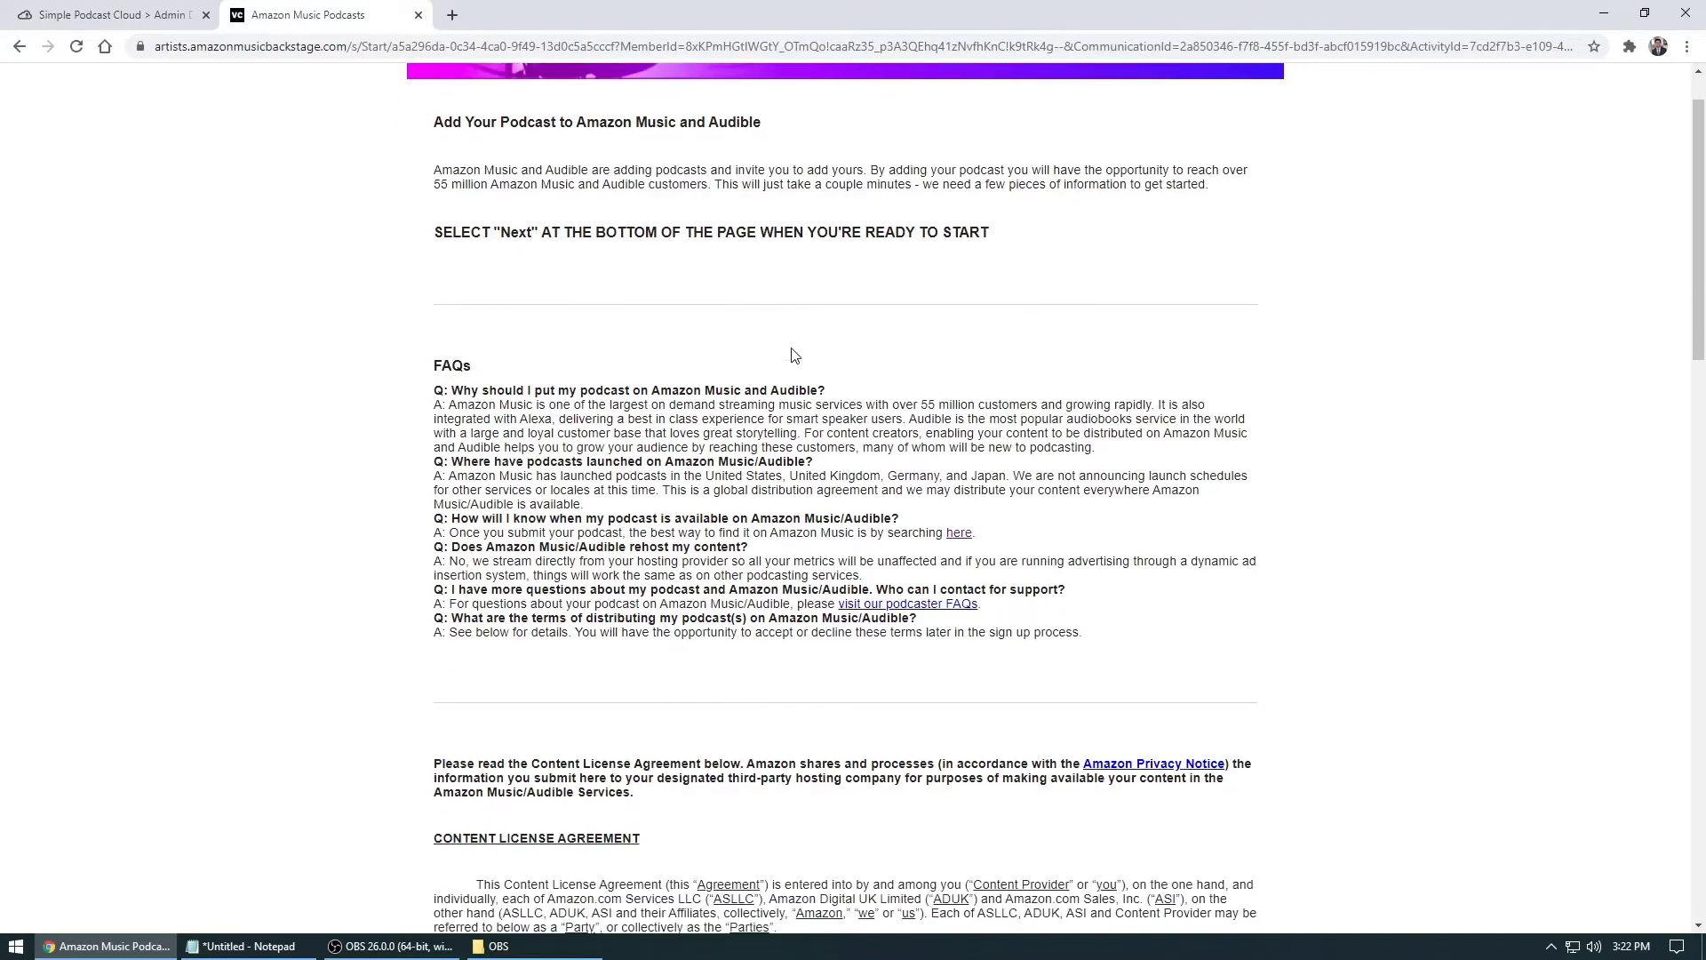
scroll(749, 301, down, 2)
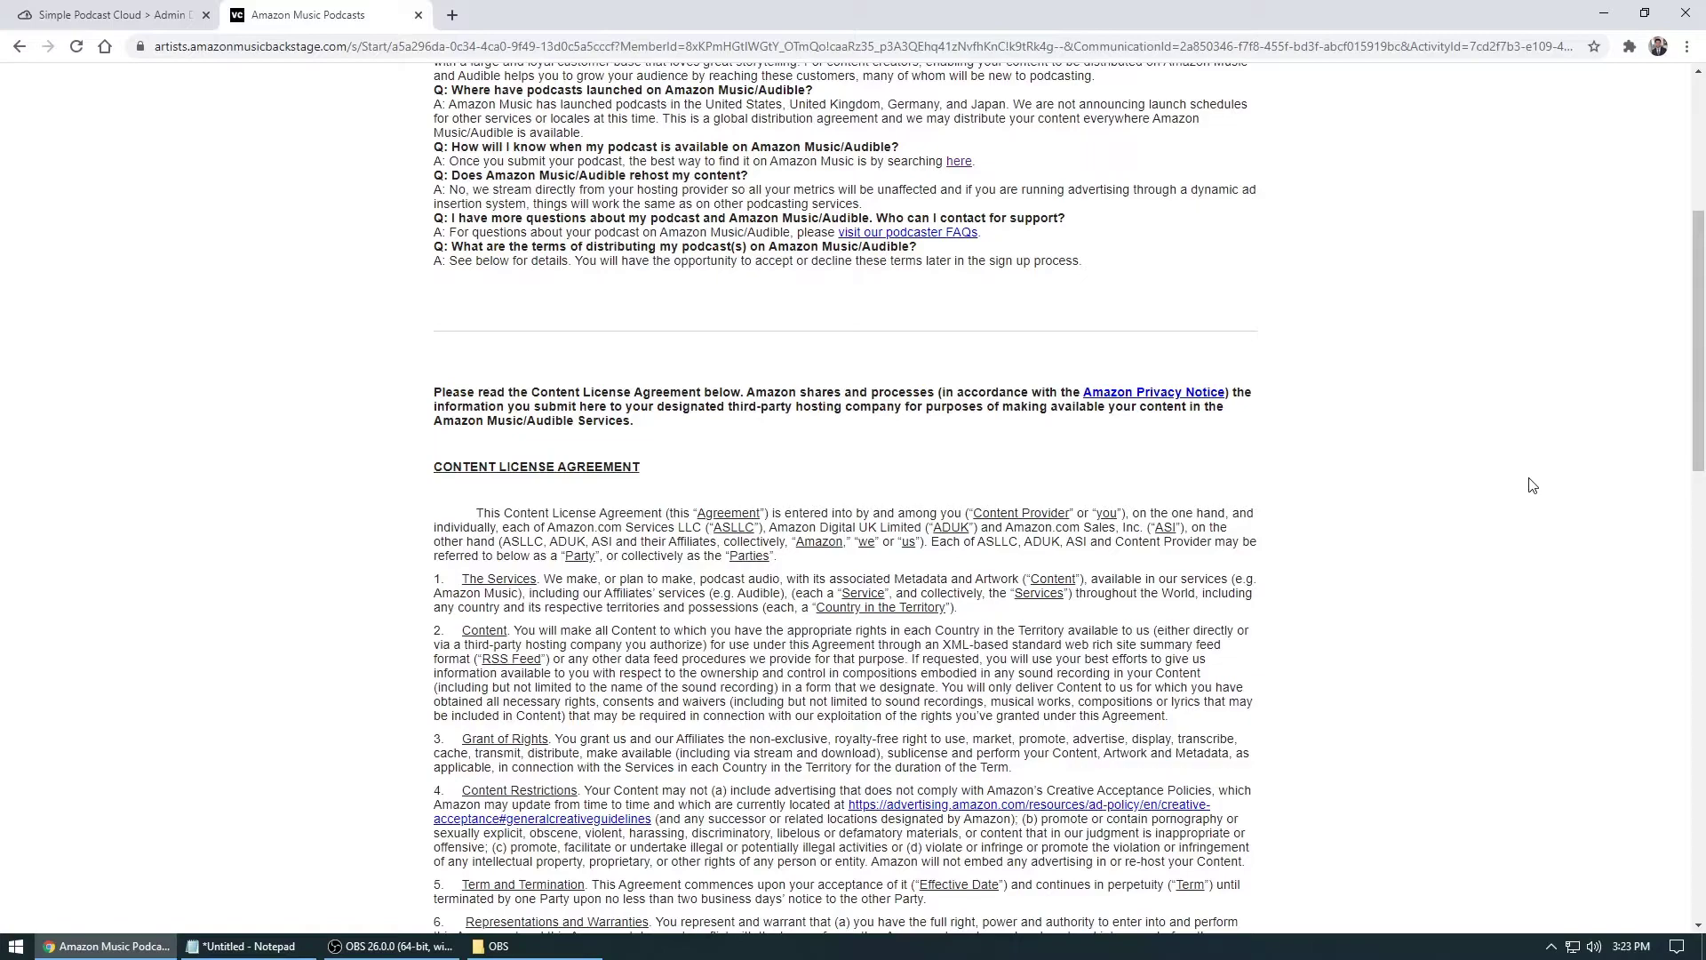
scroll(1440, 400, down, 13)
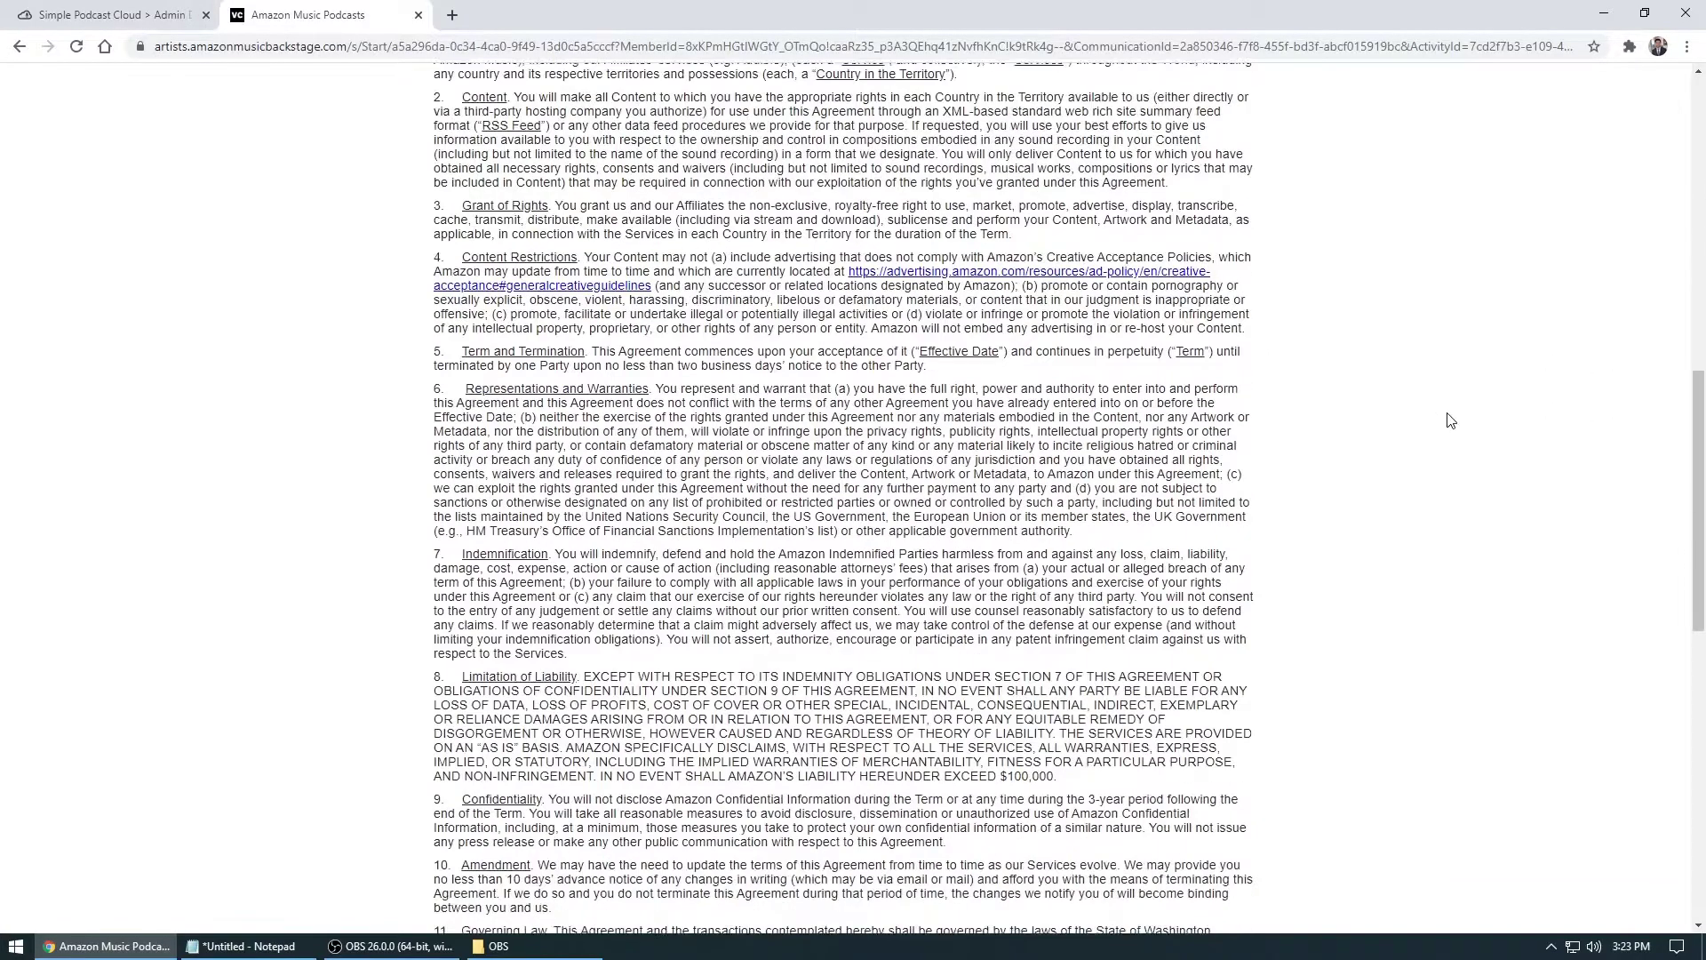
scroll(1449, 419, down, 4)
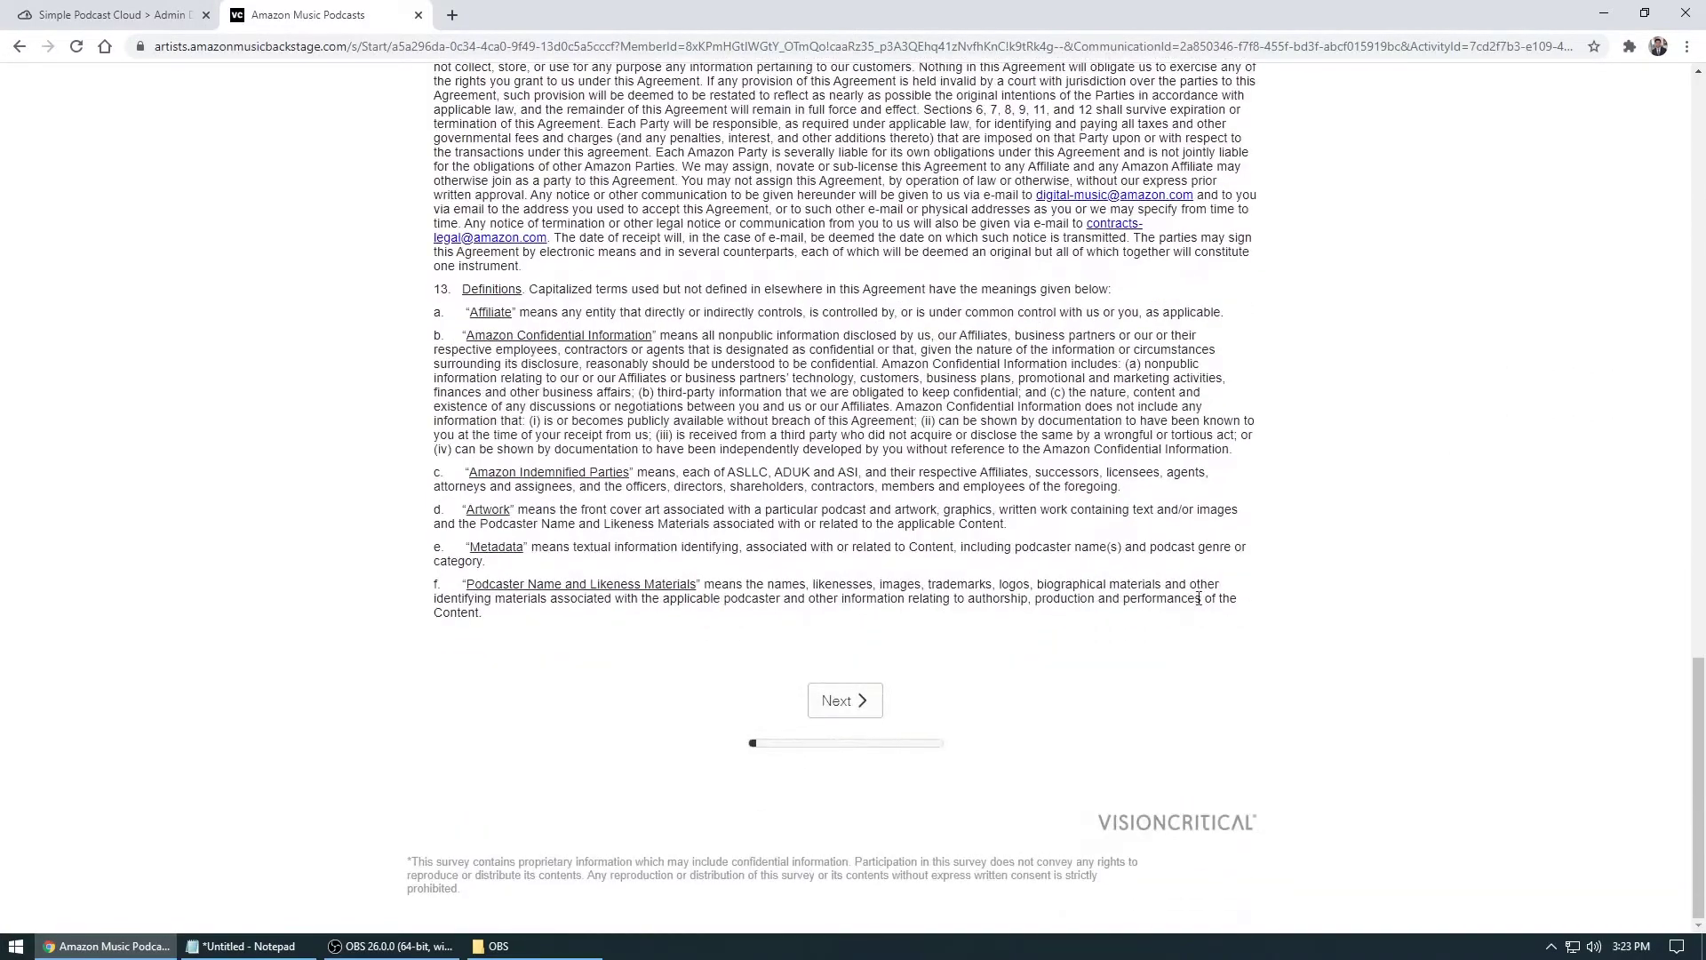
click(845, 710)
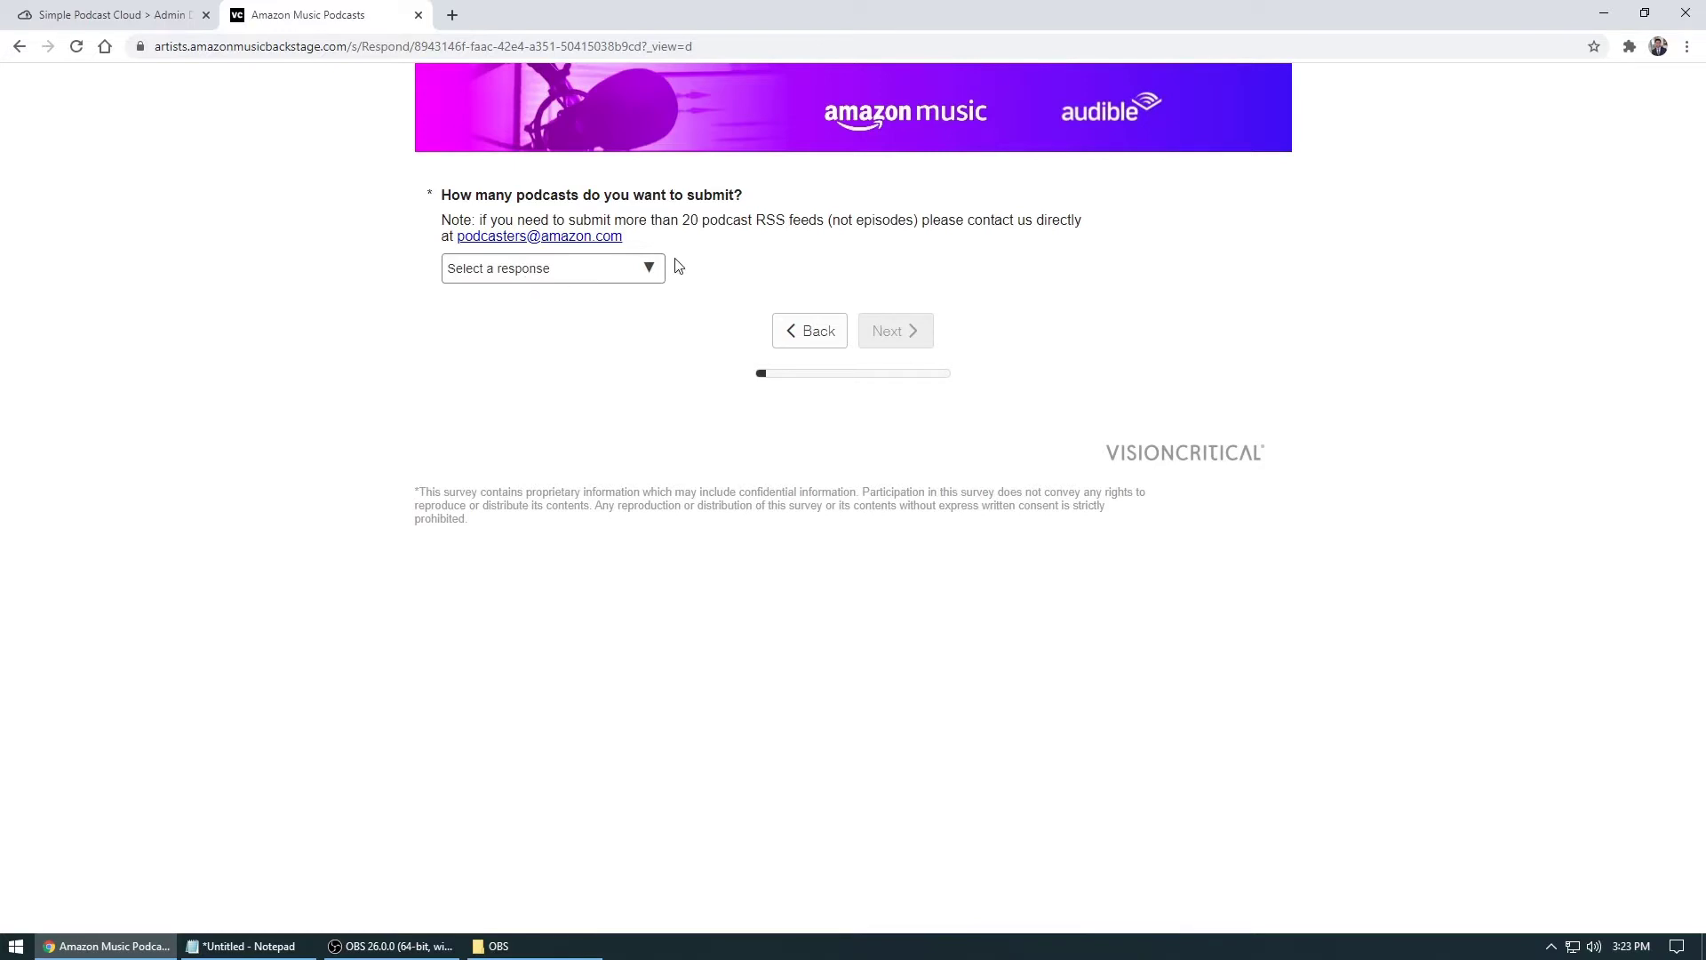
Note the 20-feed limit and choose 1 as the number of podcasts to submit
drag(682, 219, 824, 216)
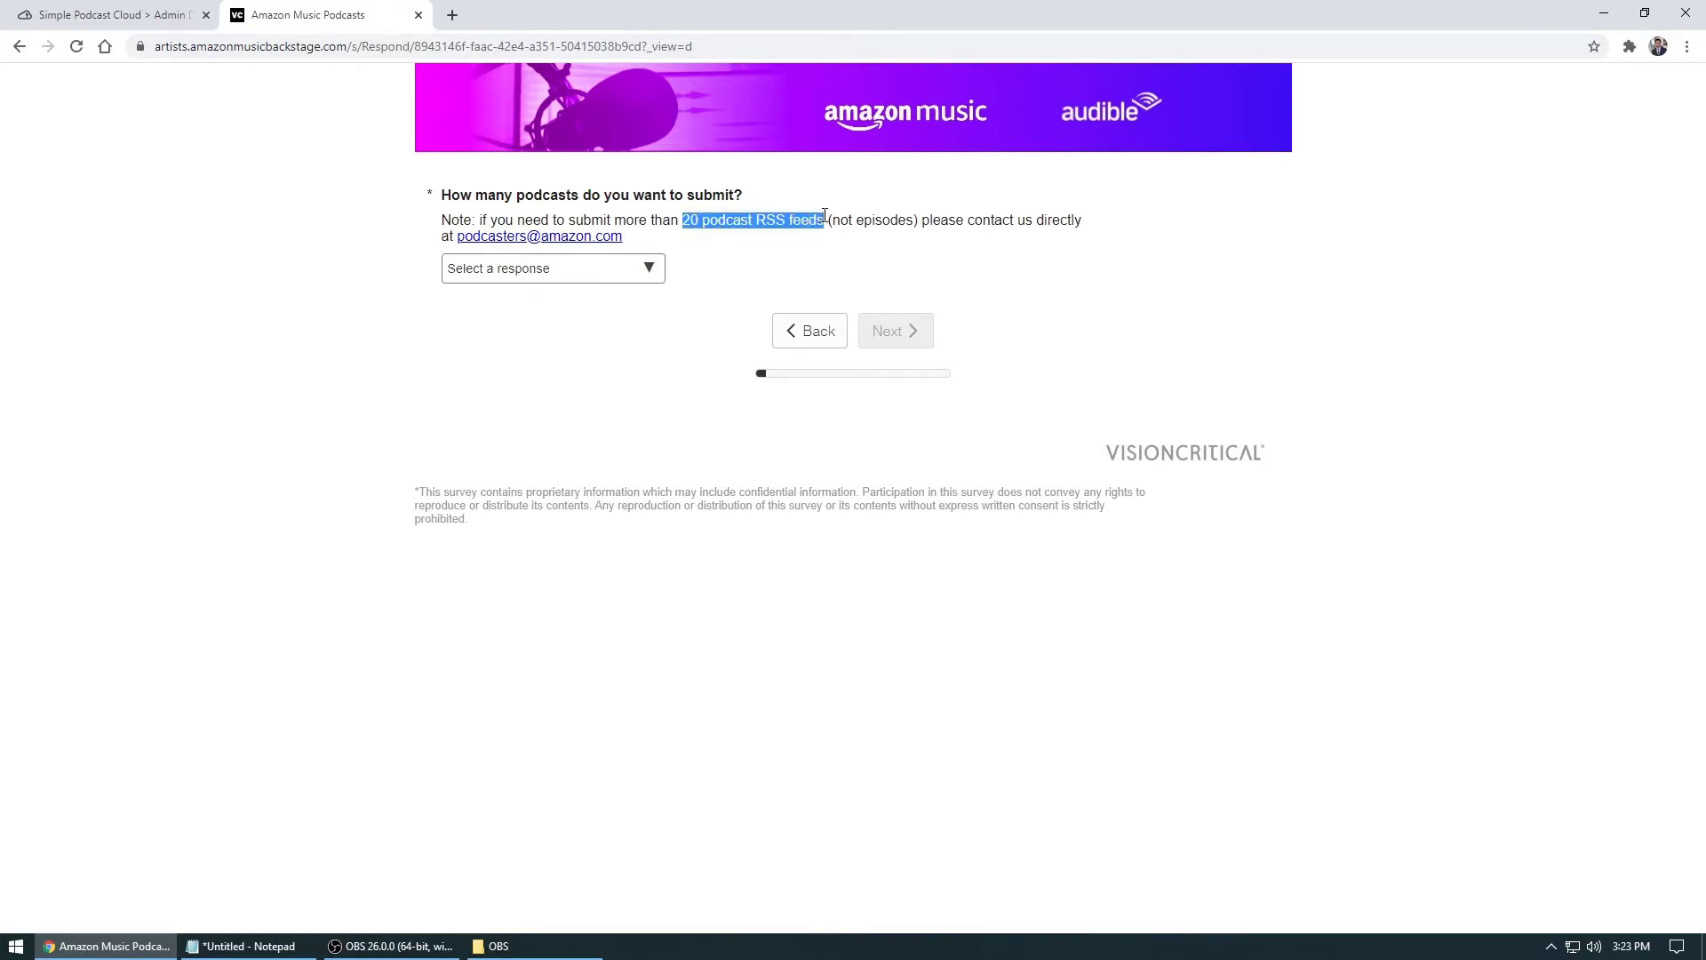
click(786, 259)
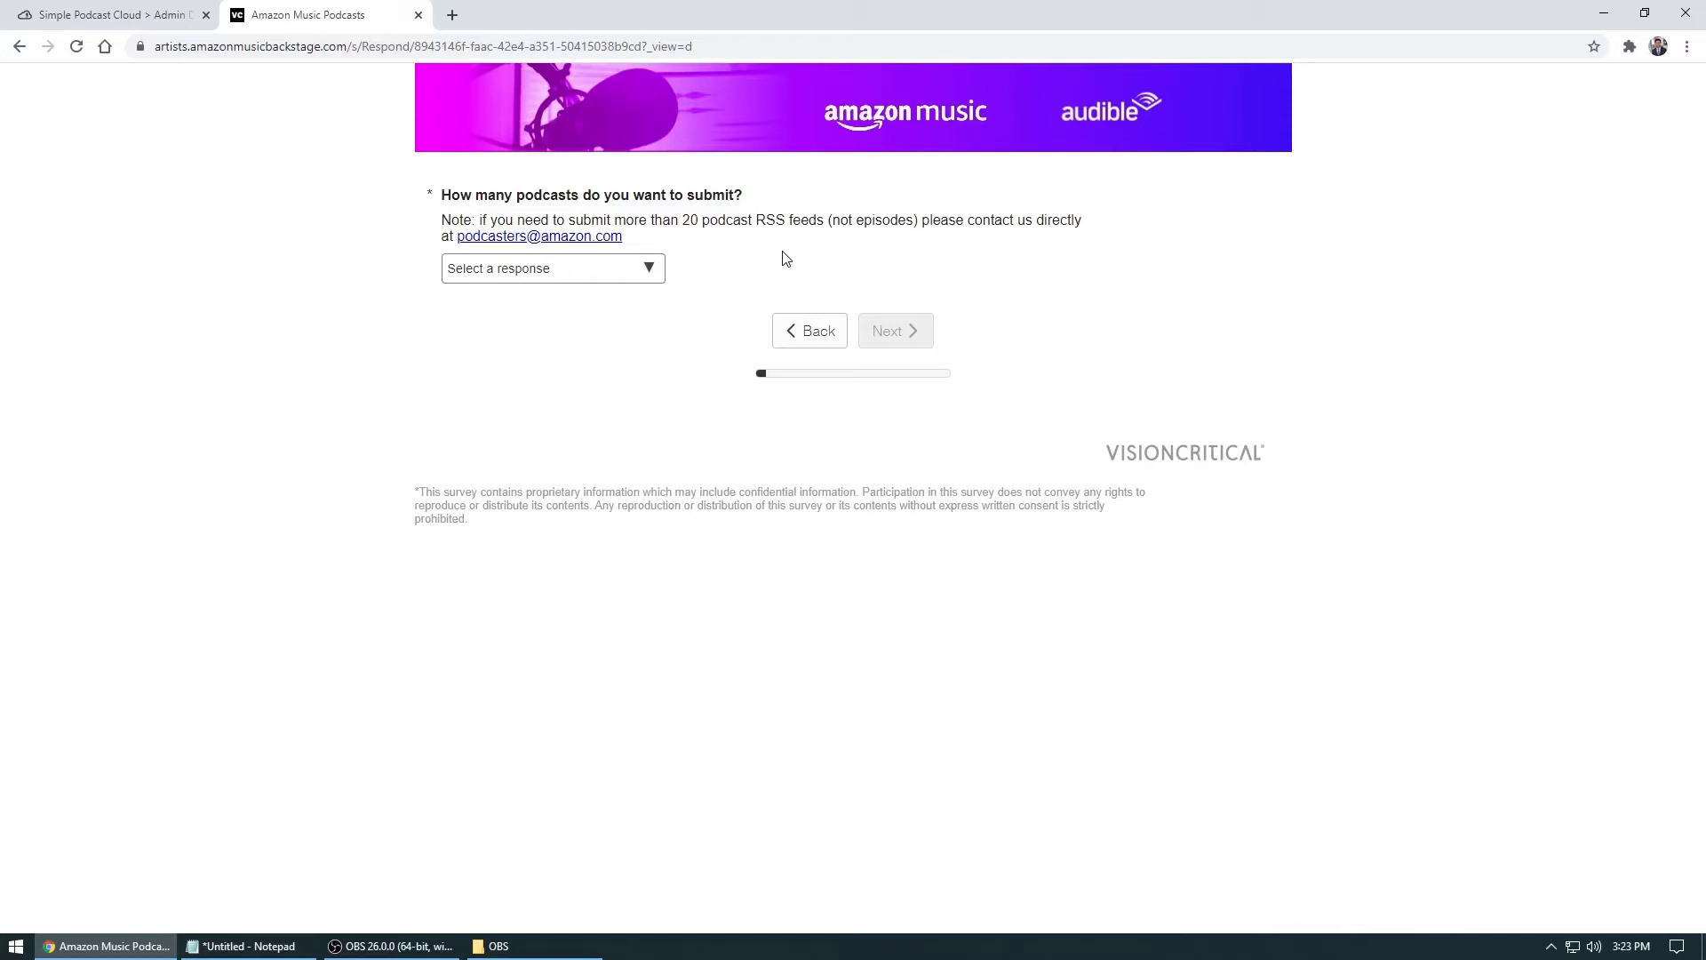
click(621, 272)
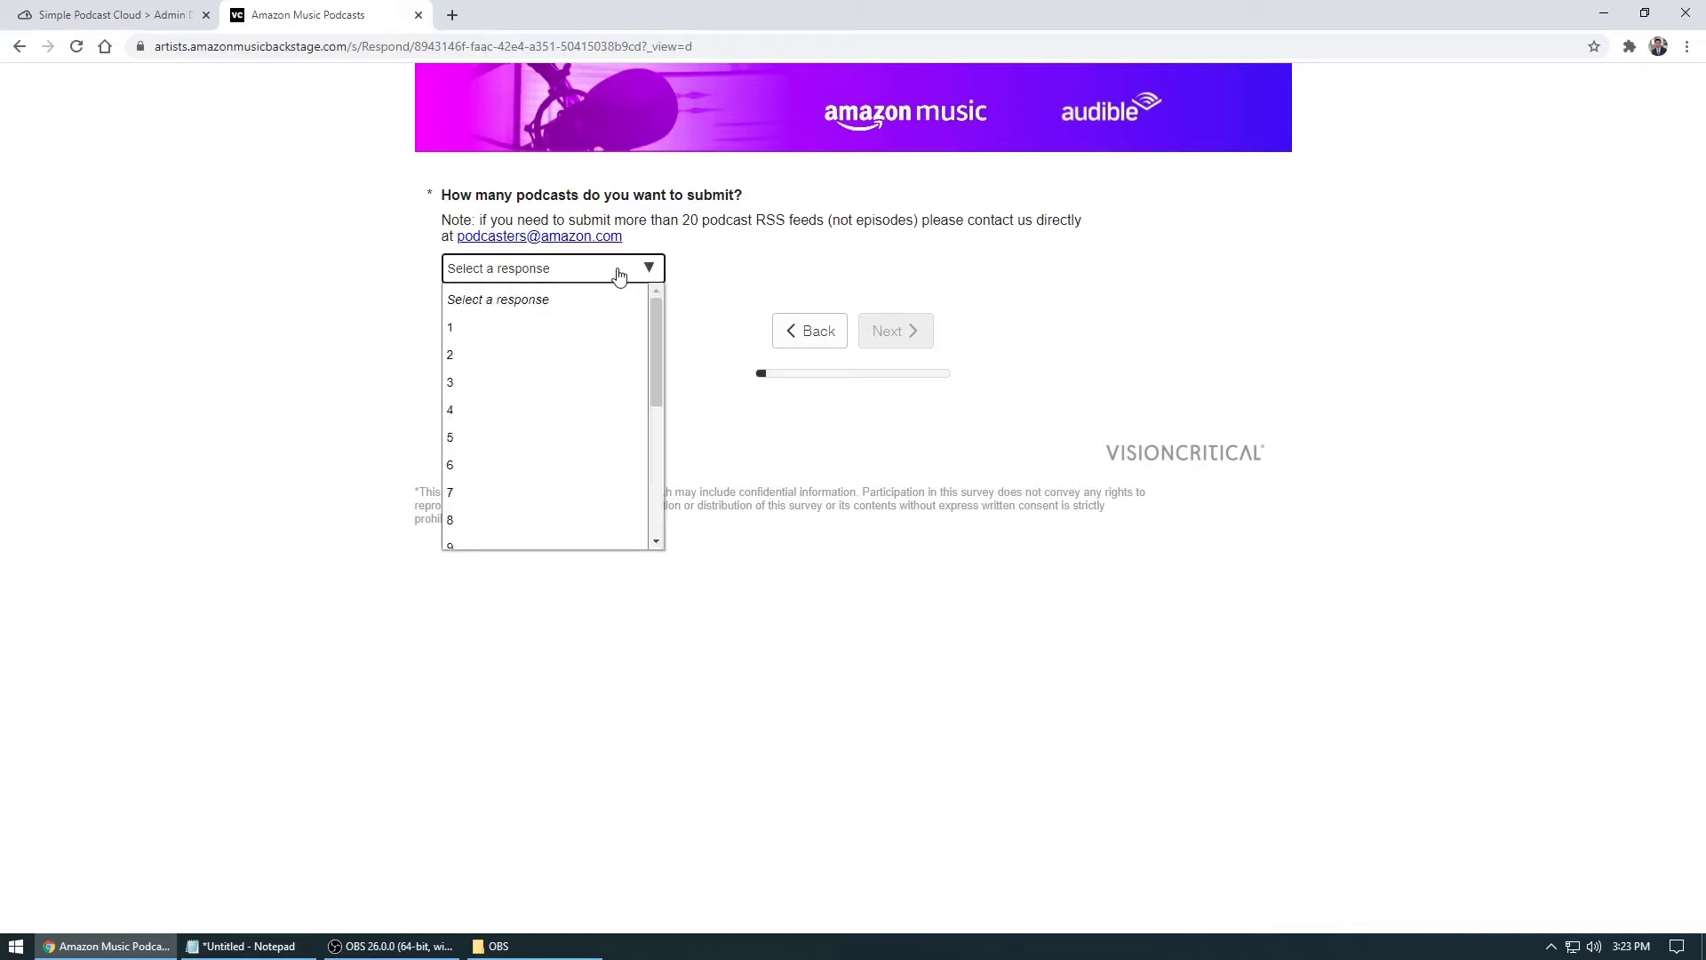
click(559, 343)
Go to the Podcast 1 page and enter the podcaster's name as the podcast name
click(898, 341)
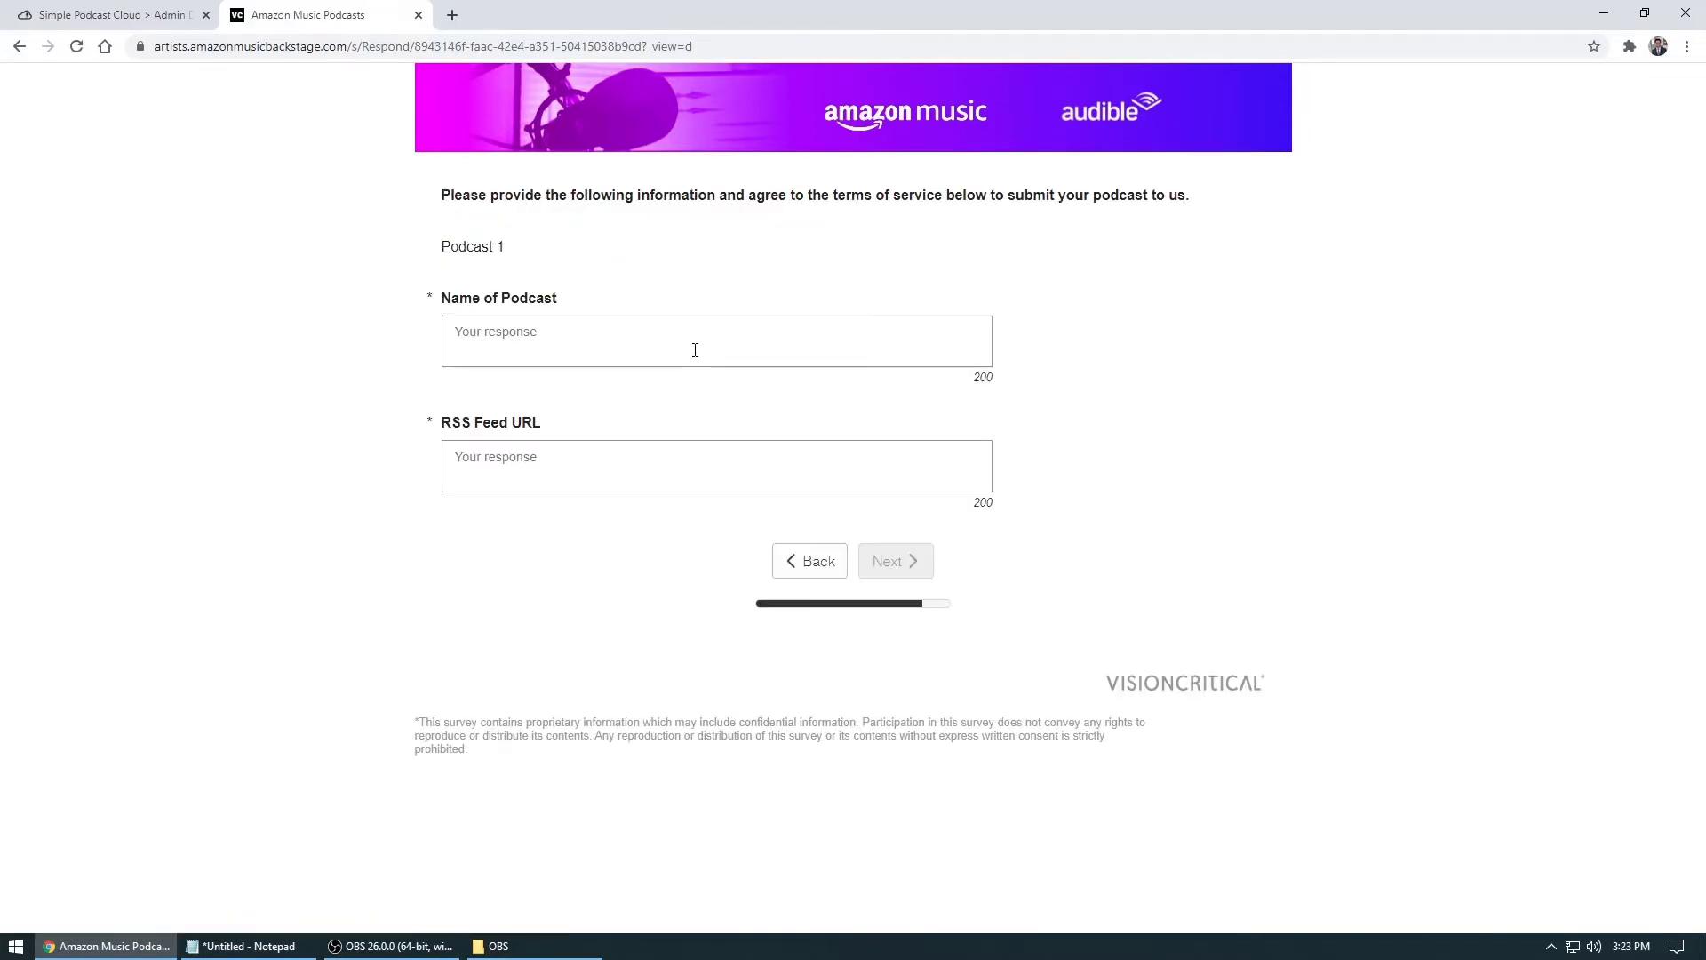
click(695, 351)
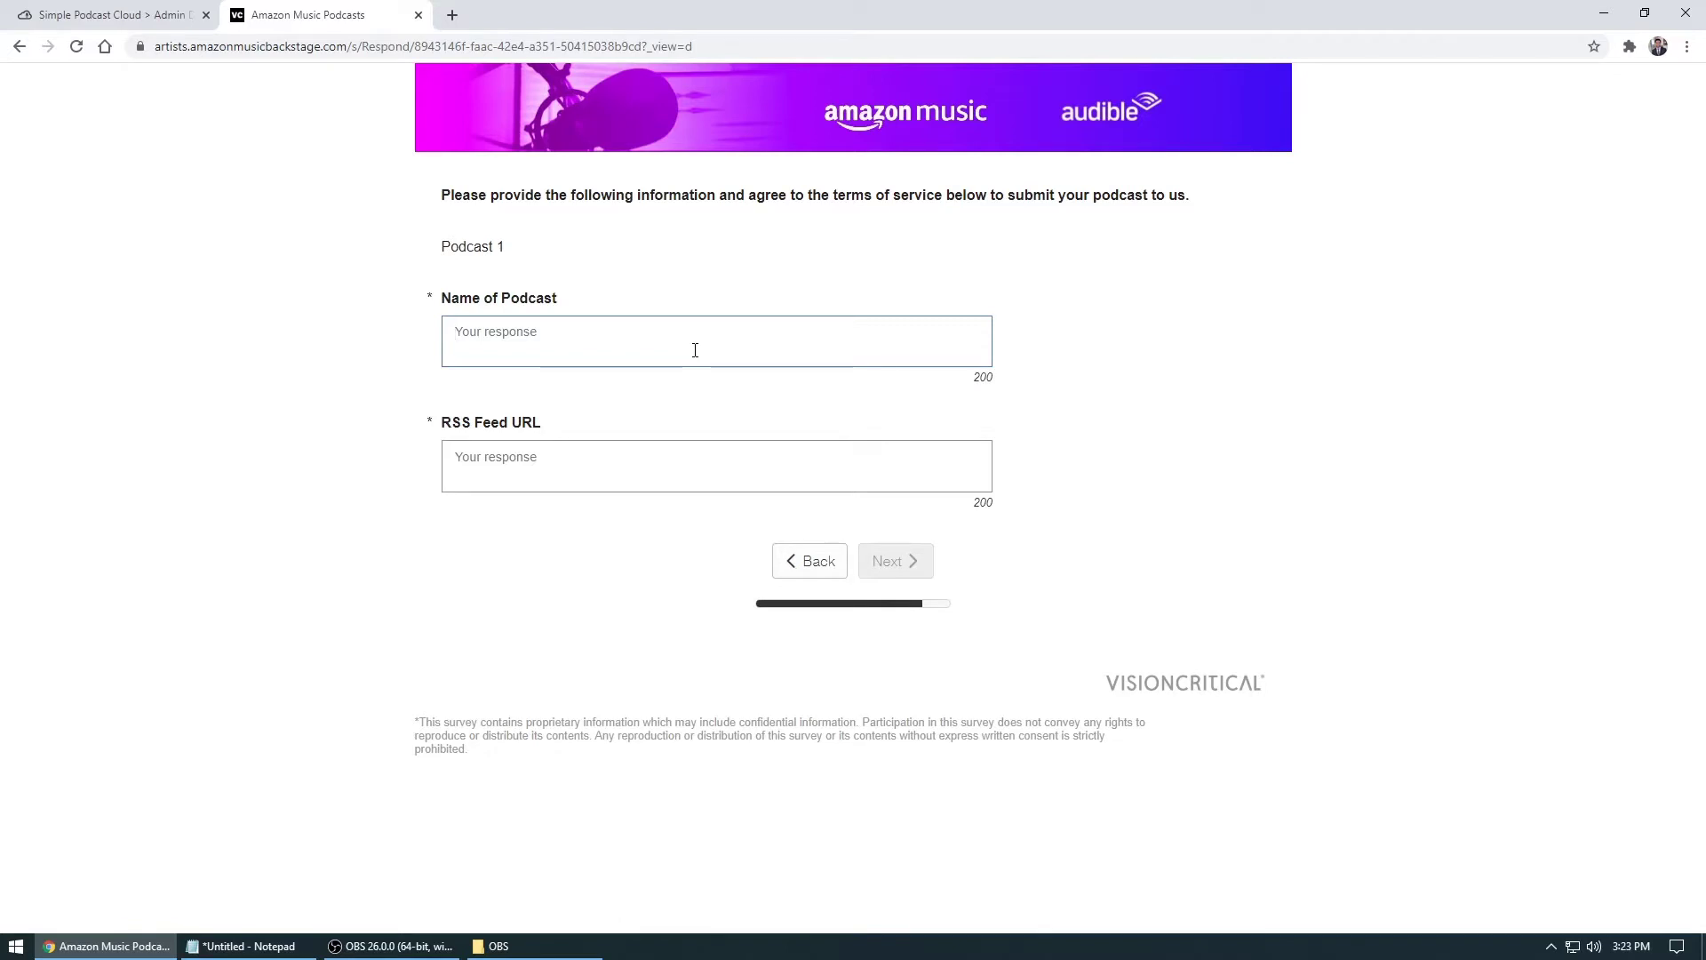
click(604, 469)
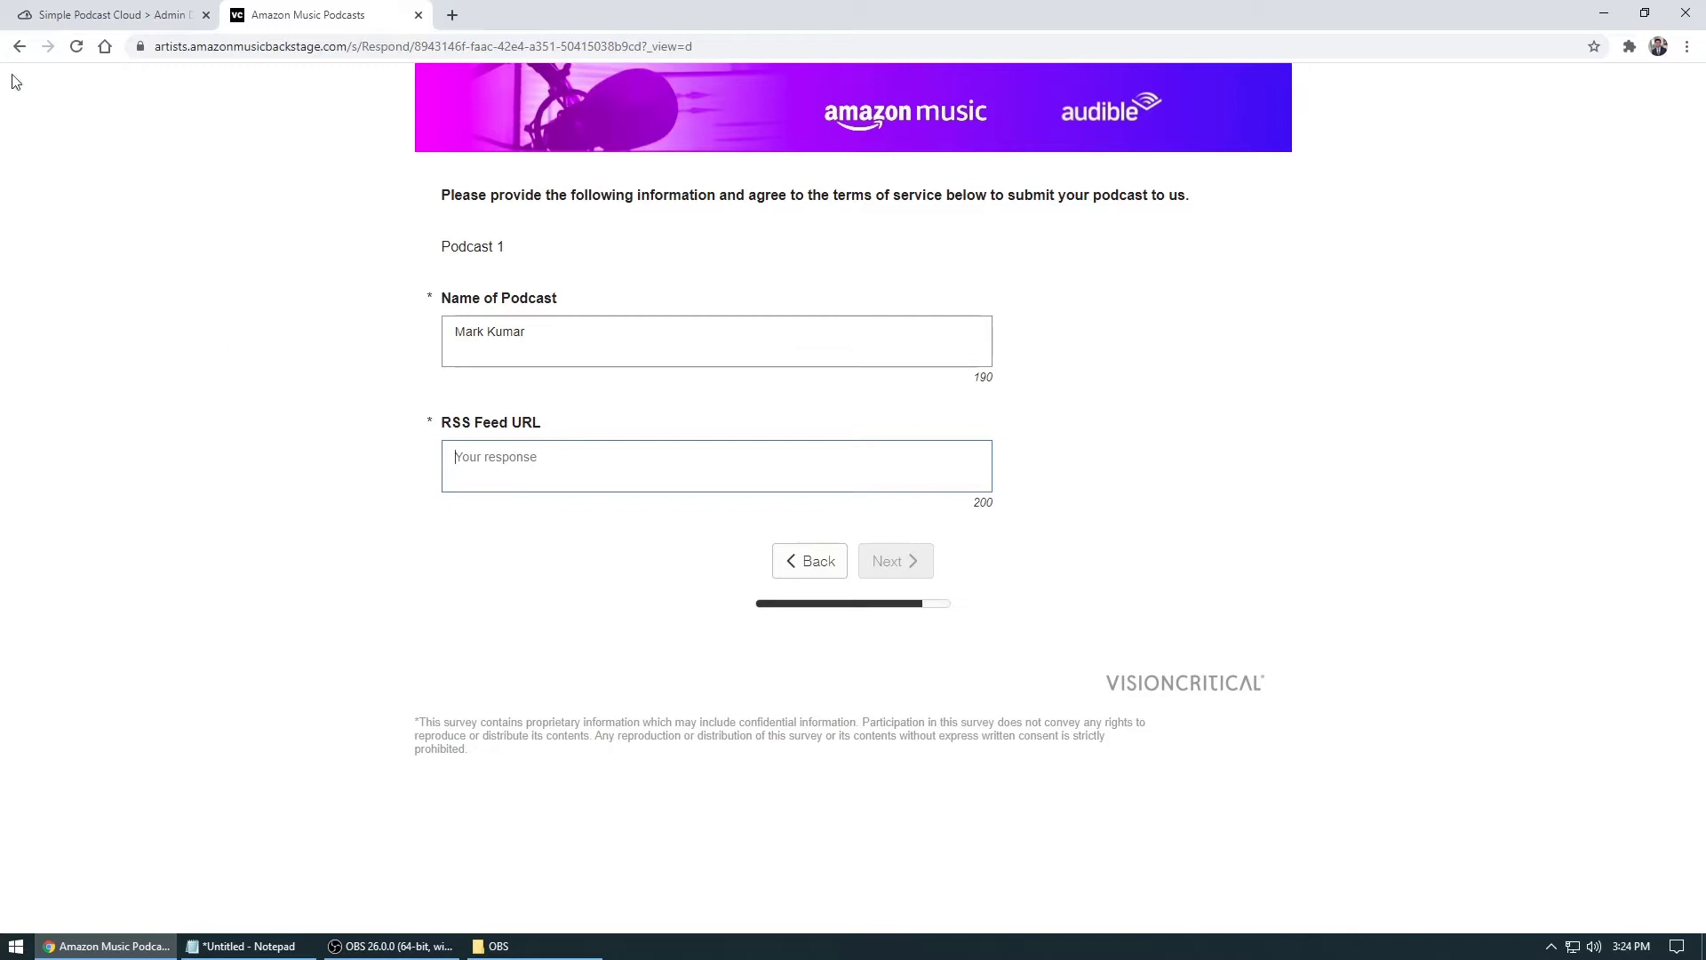
Copy the first show's Simple Podcast Cloud RSS feed address into Podcast 1's RSS Feed URL field
click(86, 16)
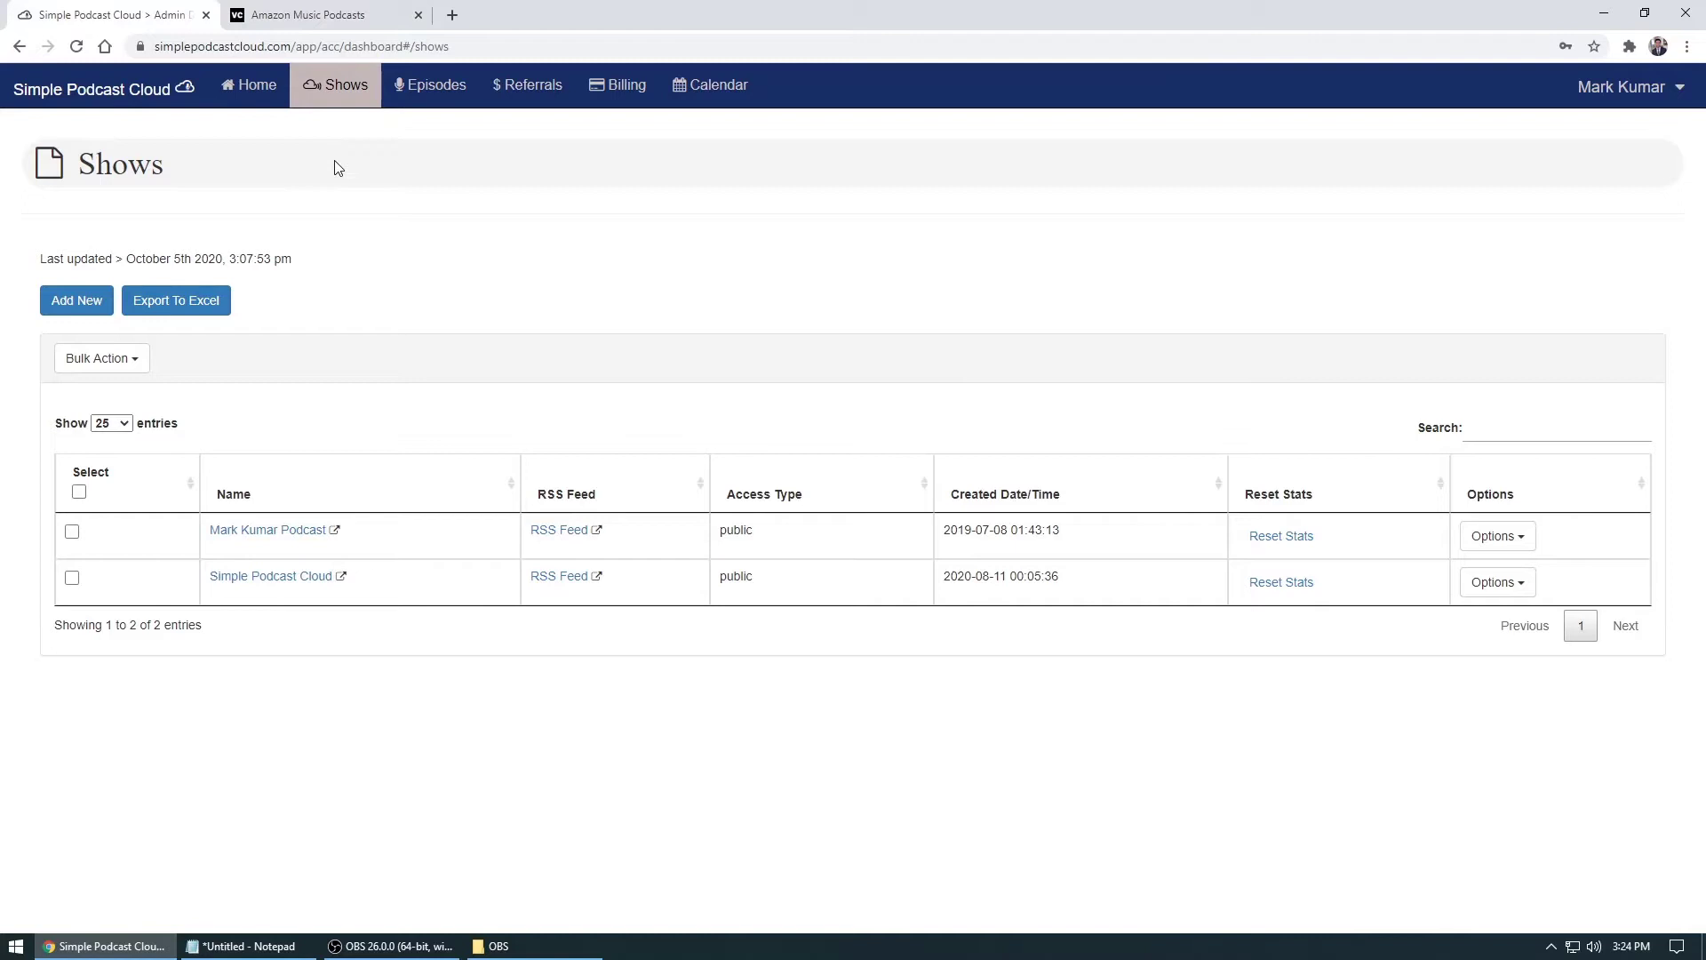
click(563, 532)
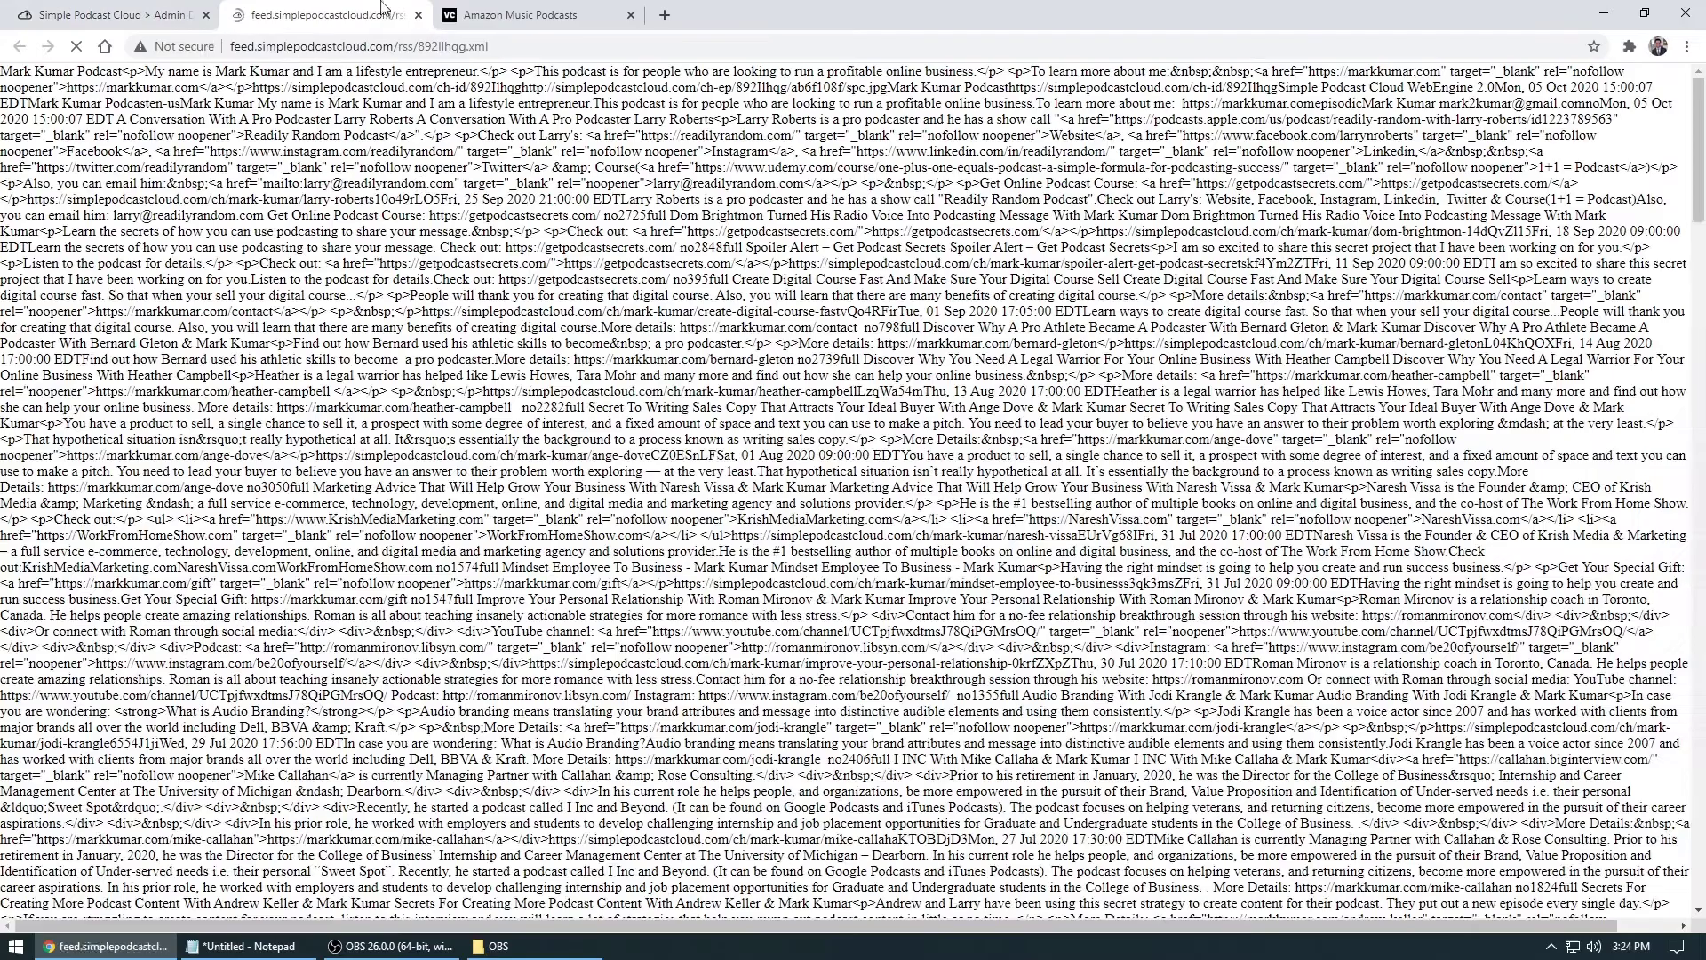
click(510, 15)
click(526, 468)
text(http://feed.simplepodcastcloud.com/rss/892Ilhqg.xml)
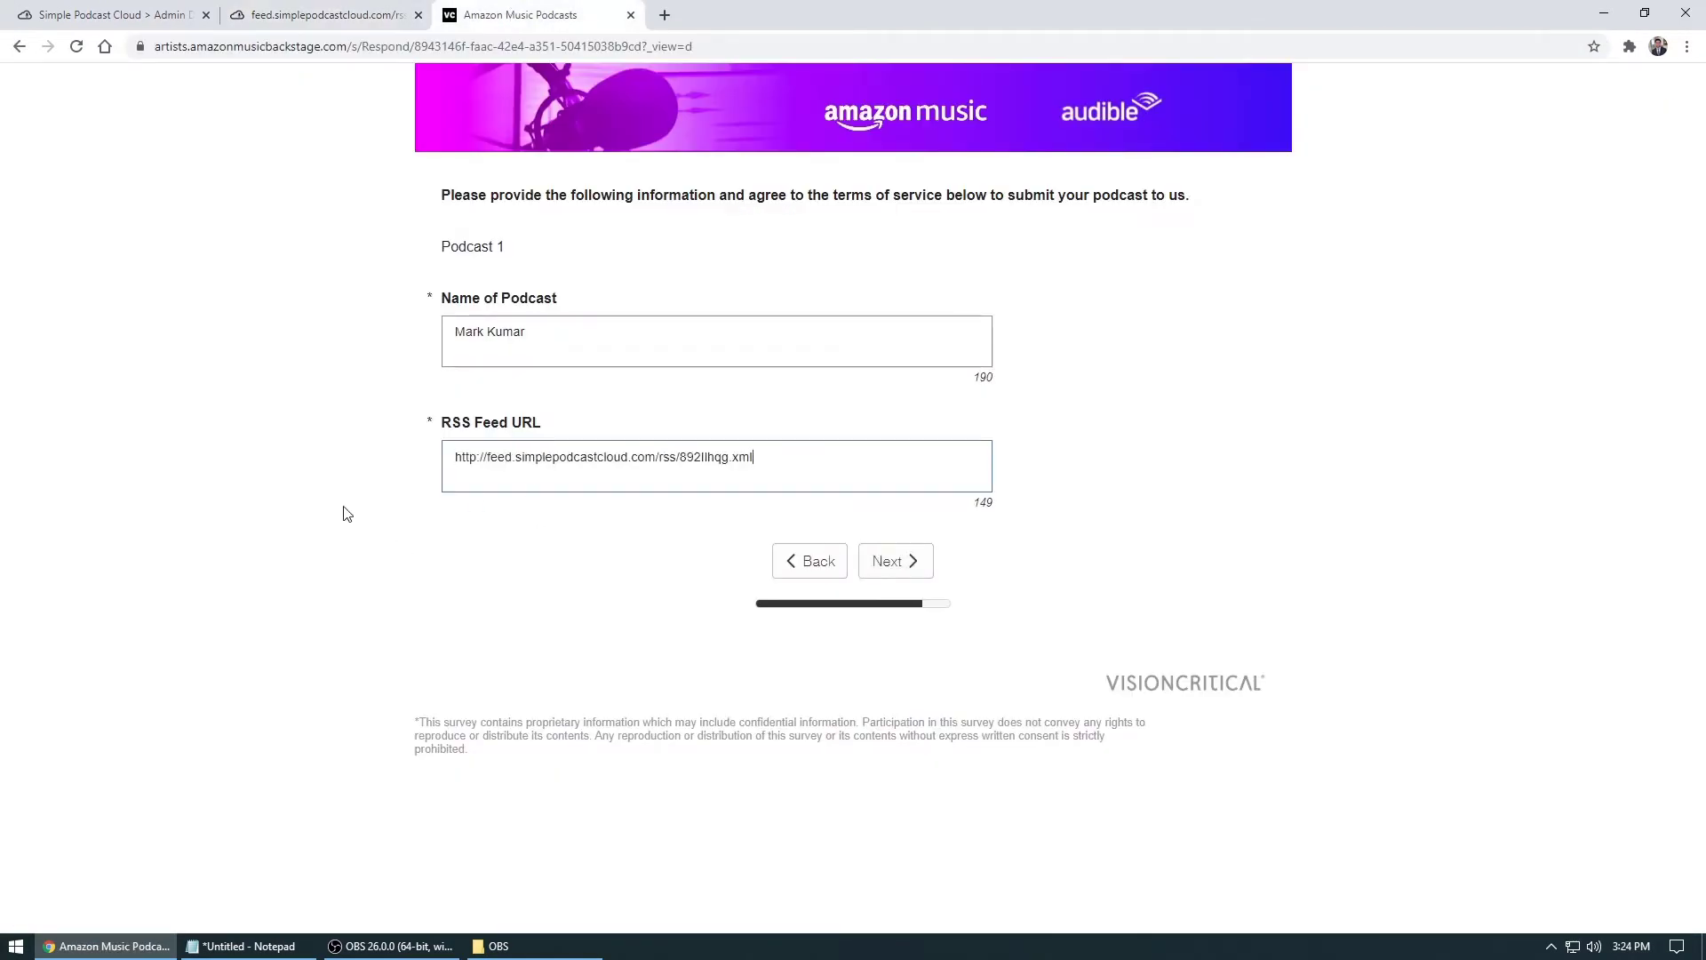
Continue to the contact-details page, then go back to the Simple Podcast Cloud Shows dashboard
click(894, 561)
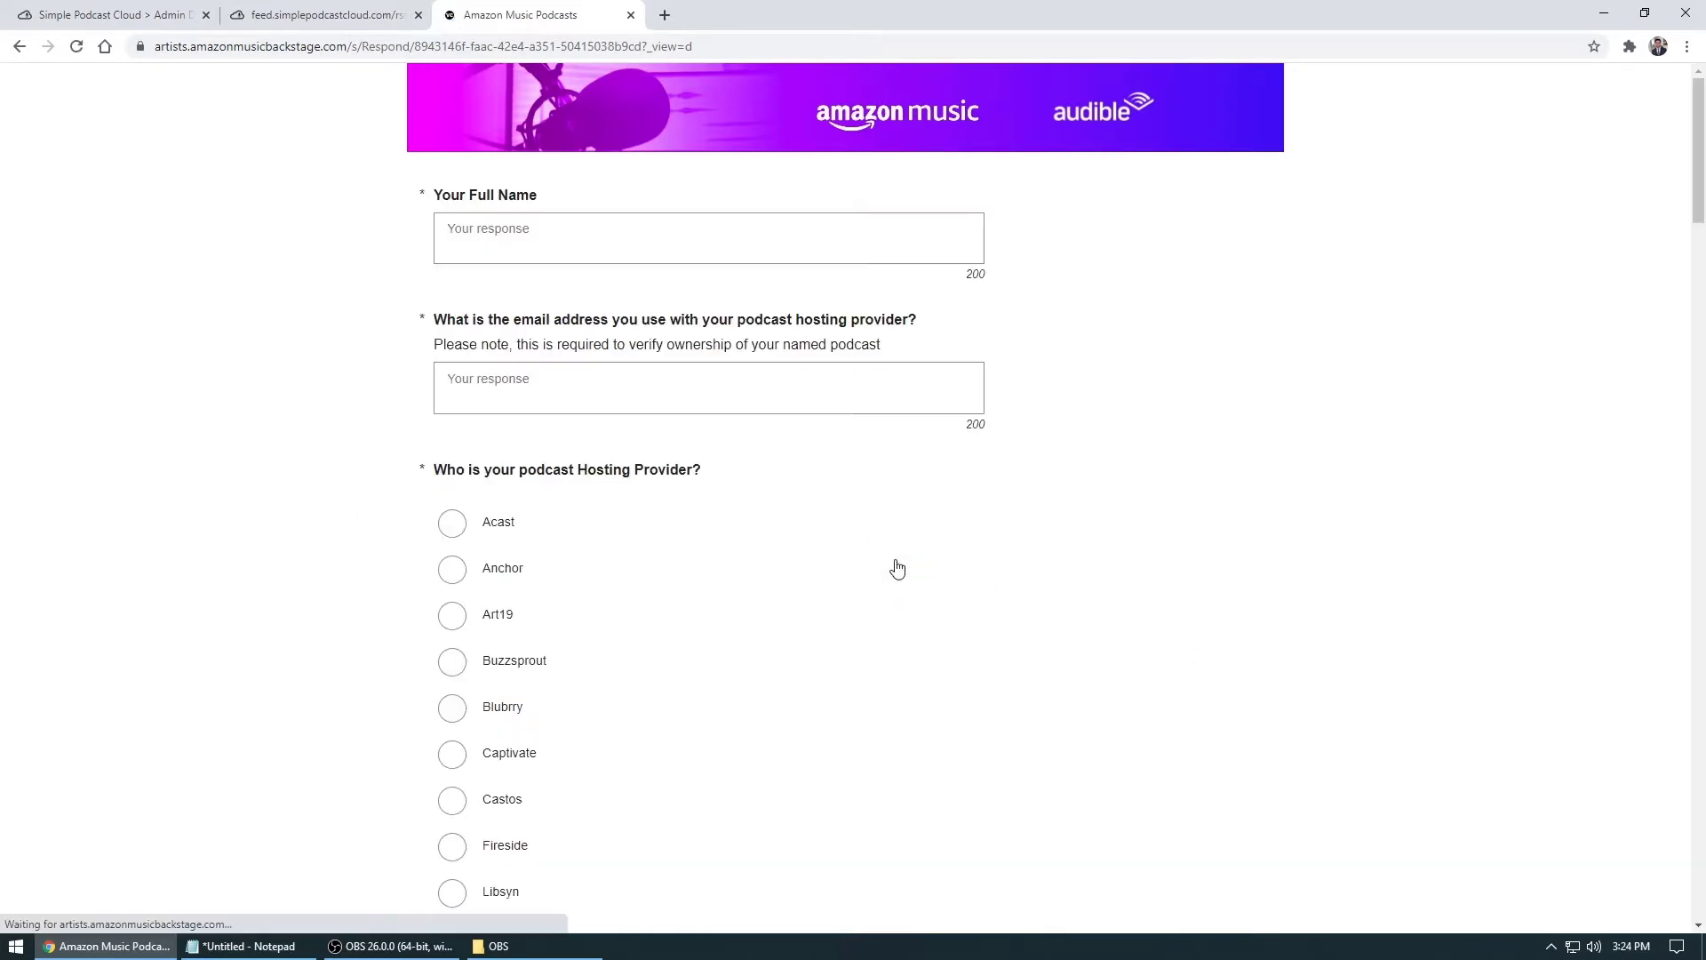
click(532, 233)
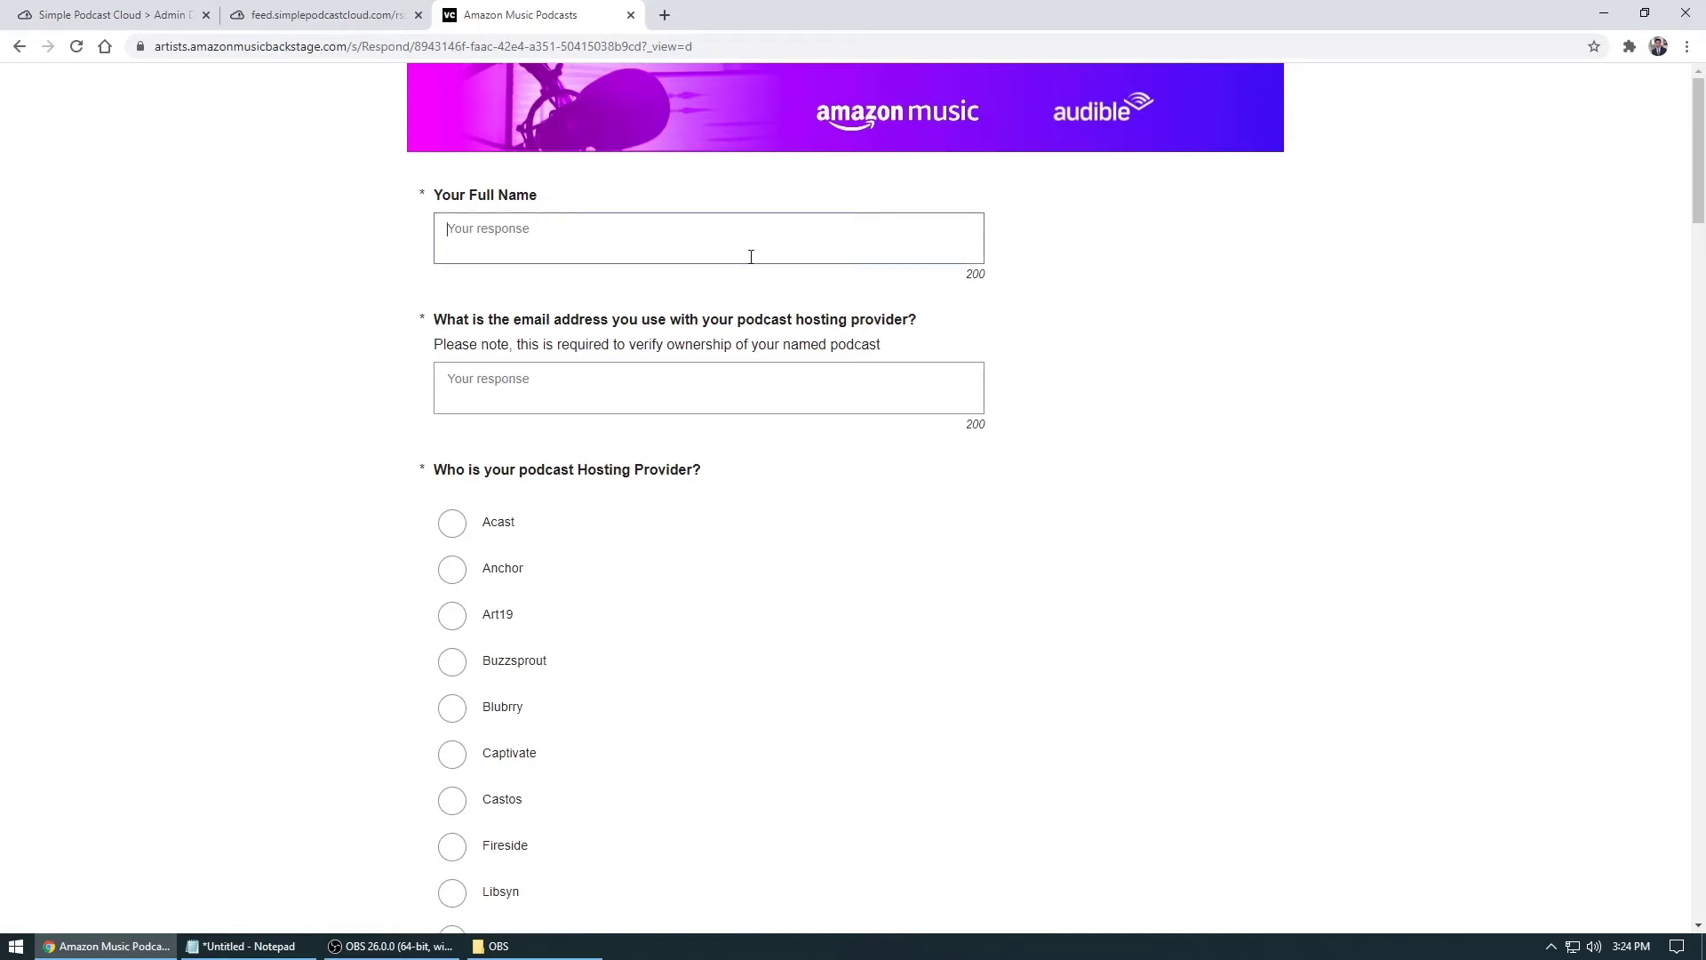
click(583, 394)
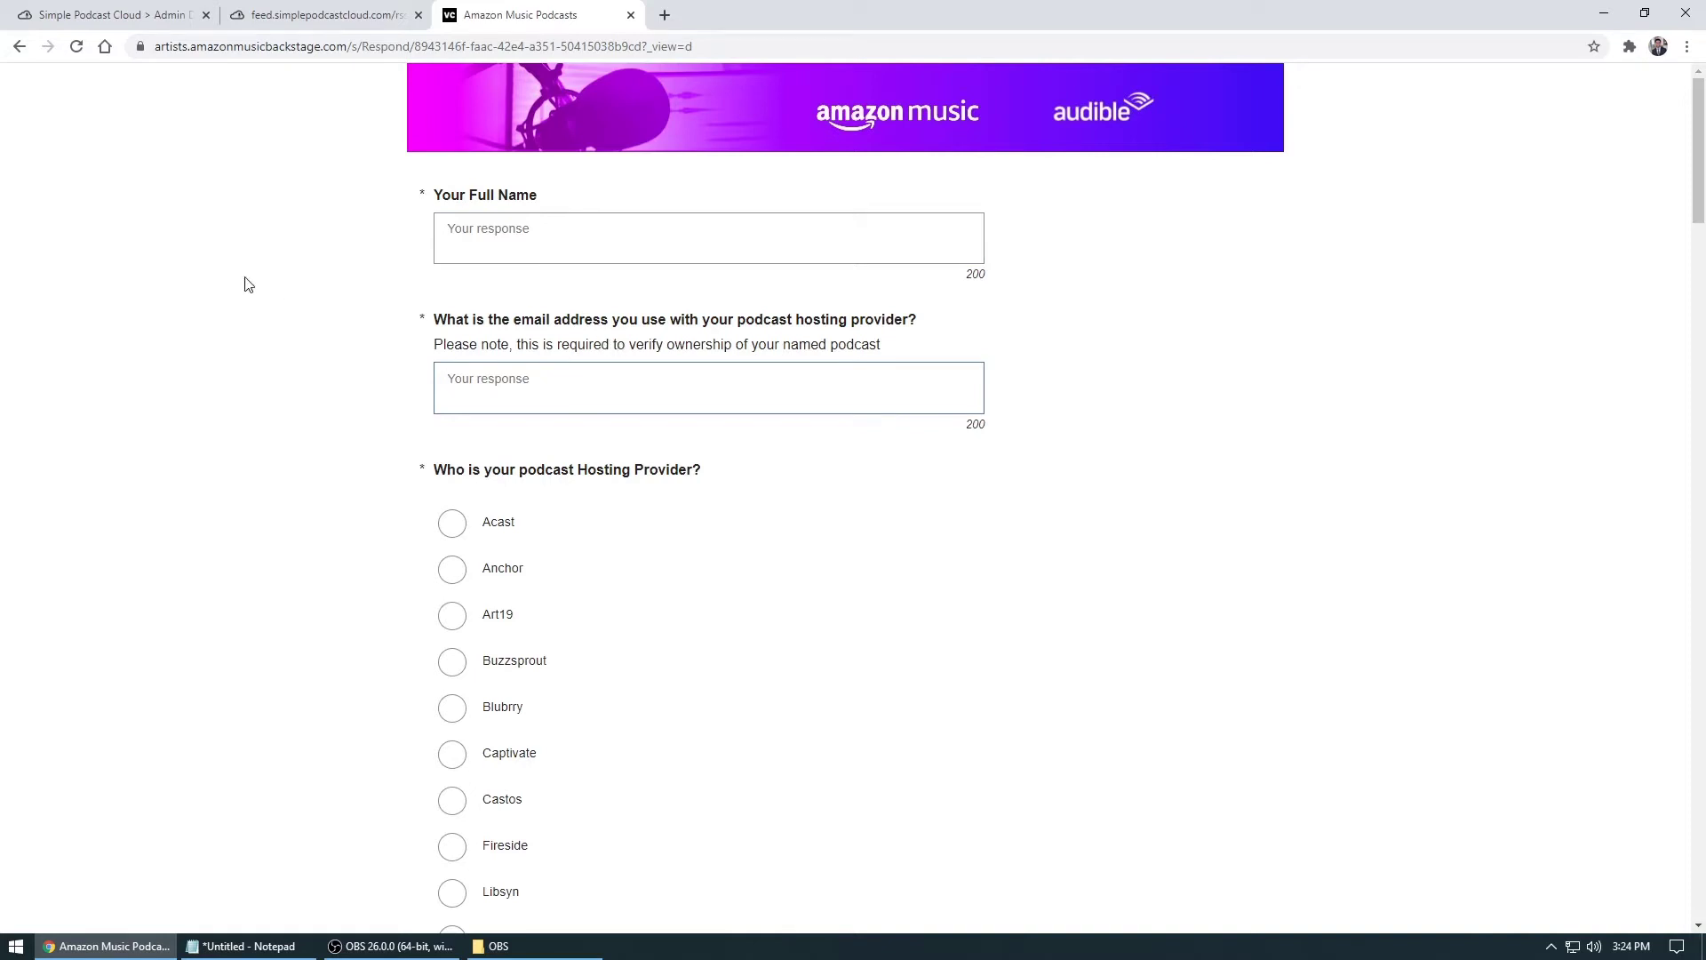
click(133, 16)
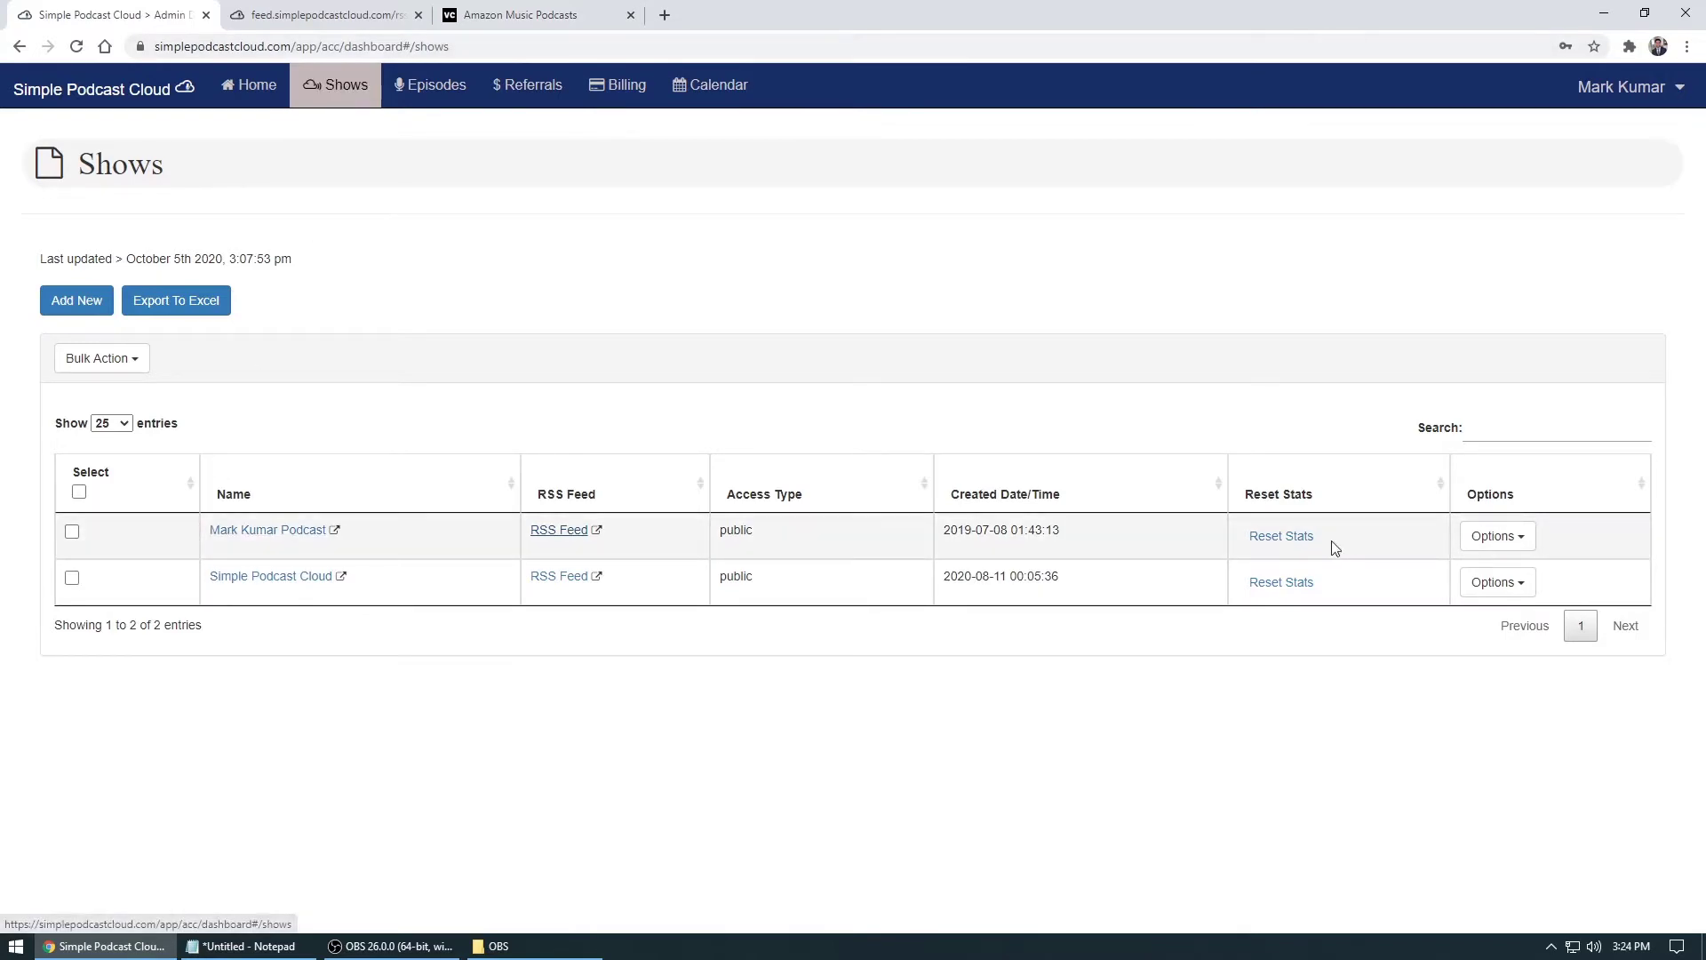
Open the first show's Update Show page to review its description and four categories
click(1498, 537)
click(1501, 571)
scroll(1396, 335, down, 5)
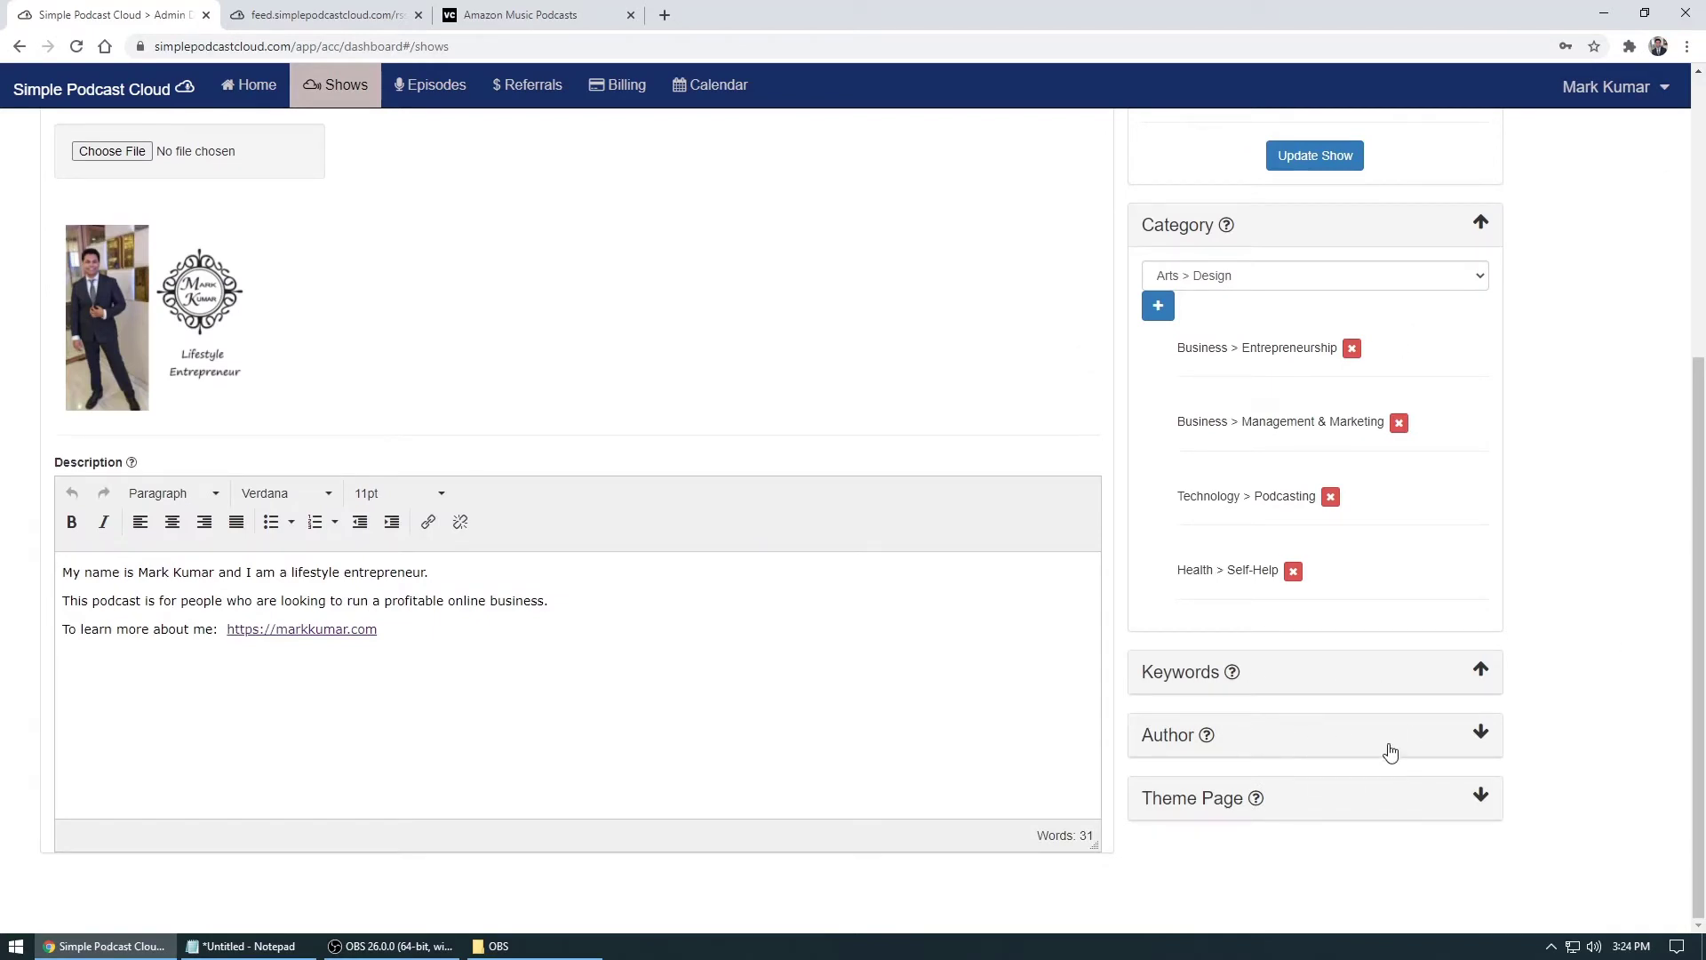
Enter the host's full name, then scroll down to the hosting provider question
key(ctrl+Tab)
key(ctrl+Tab)
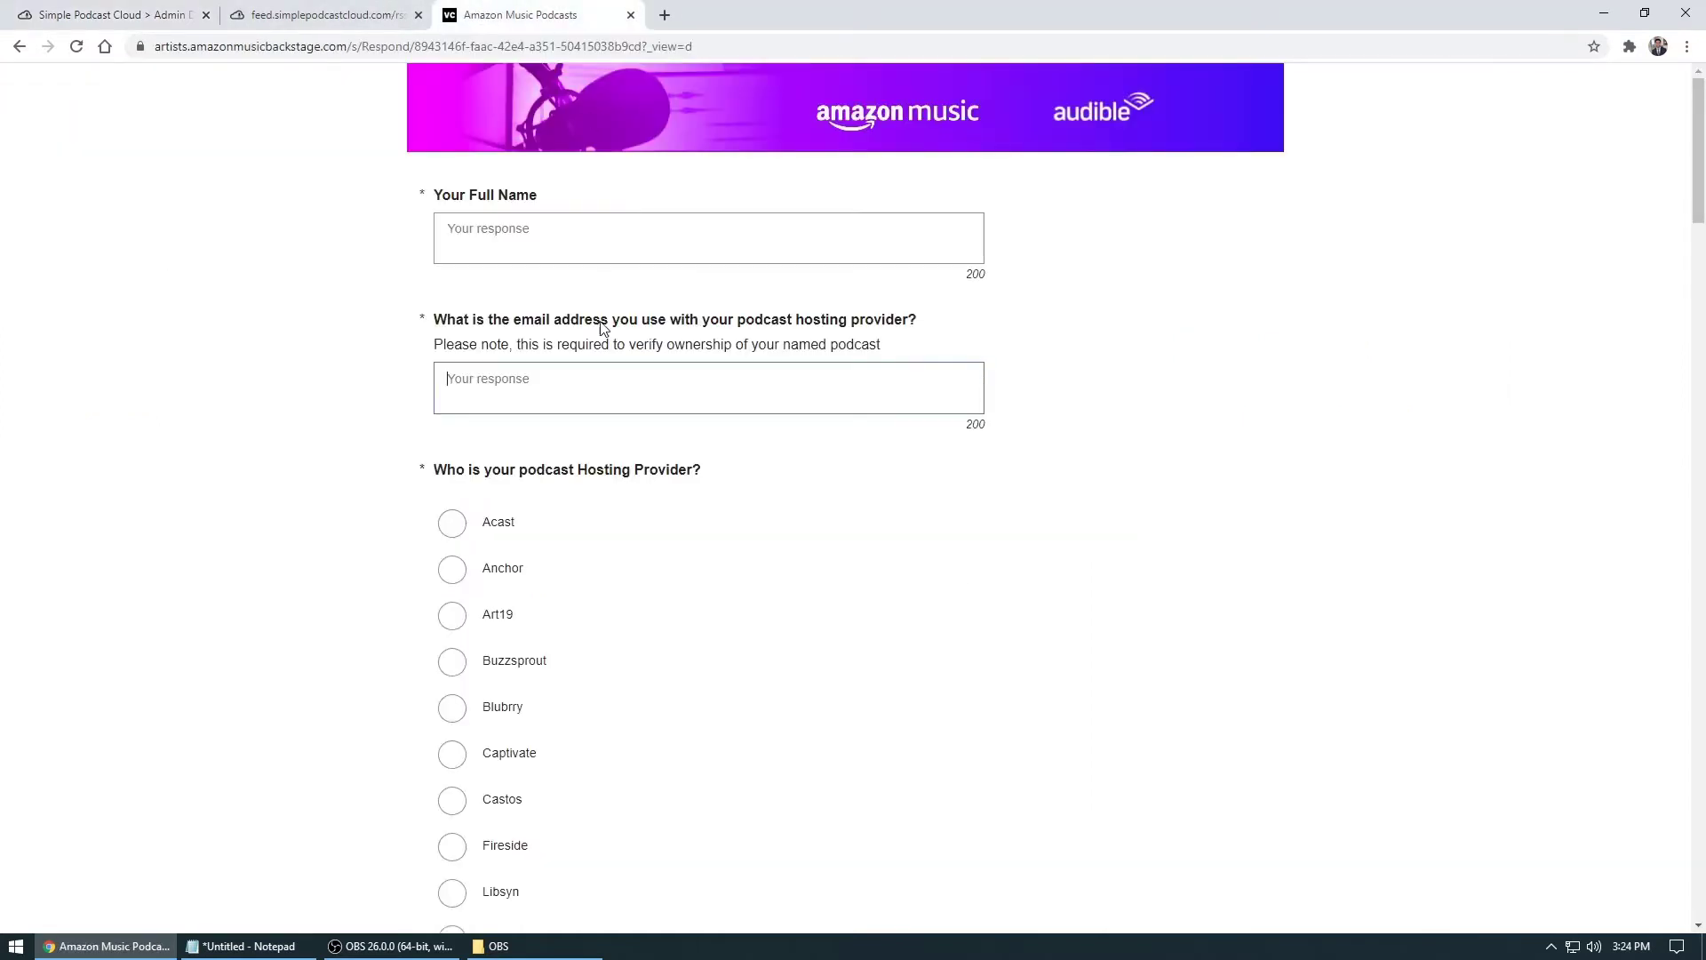
click(579, 236)
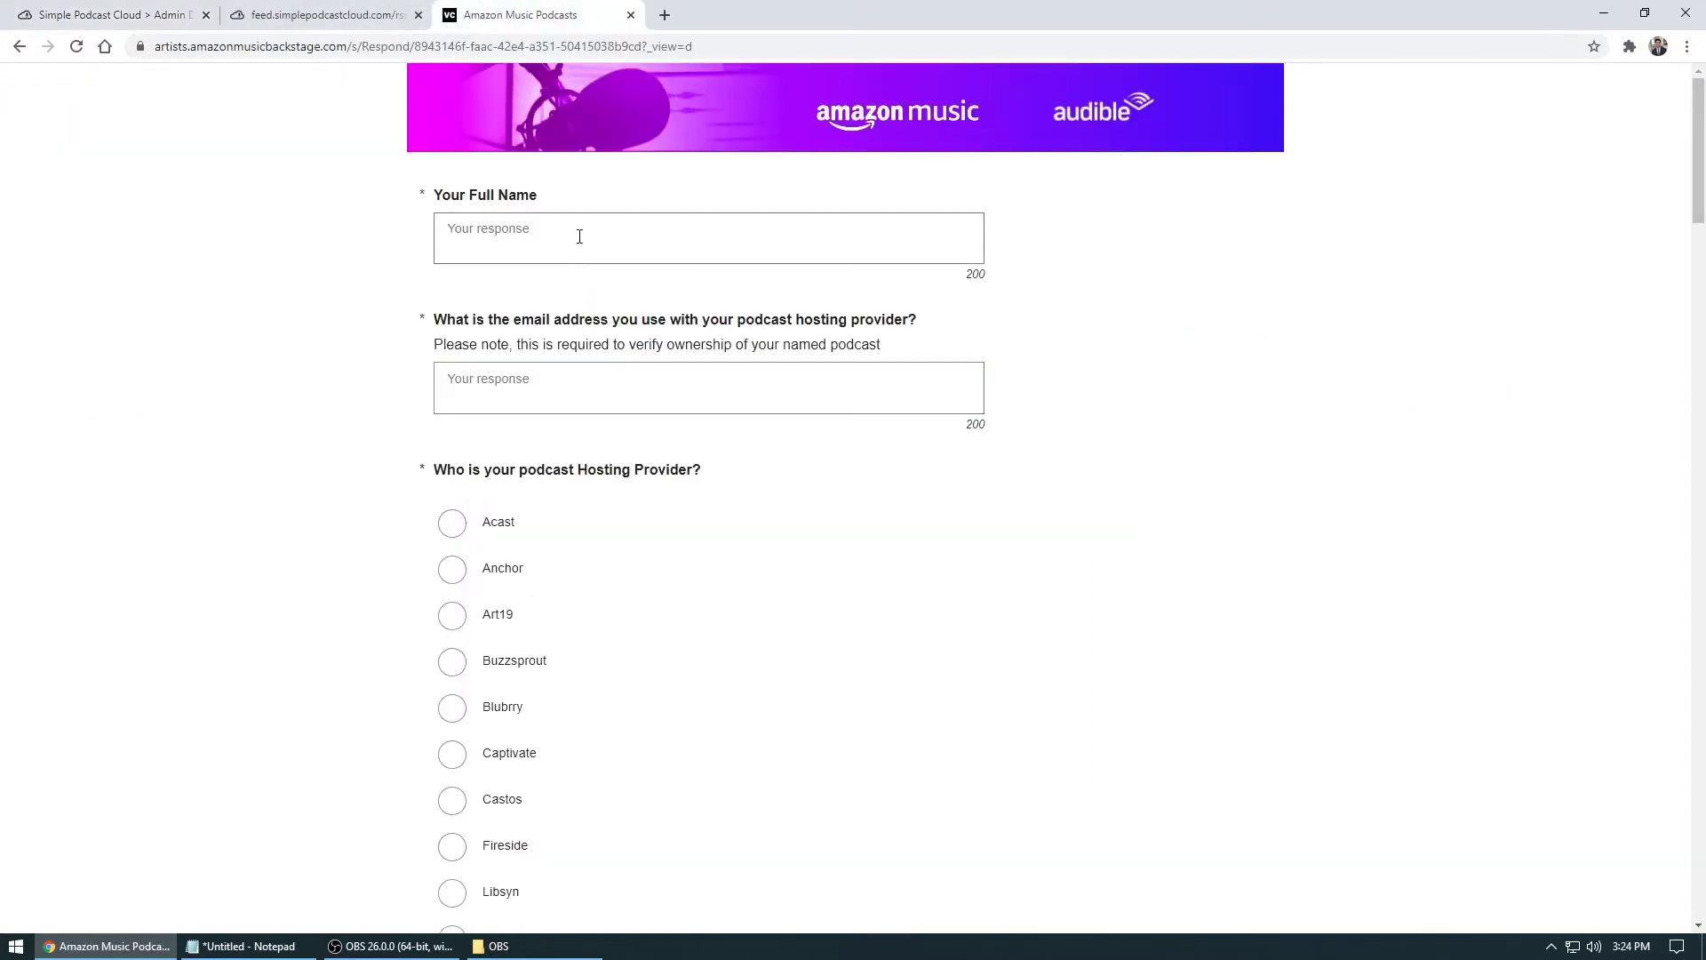
key(Tab)
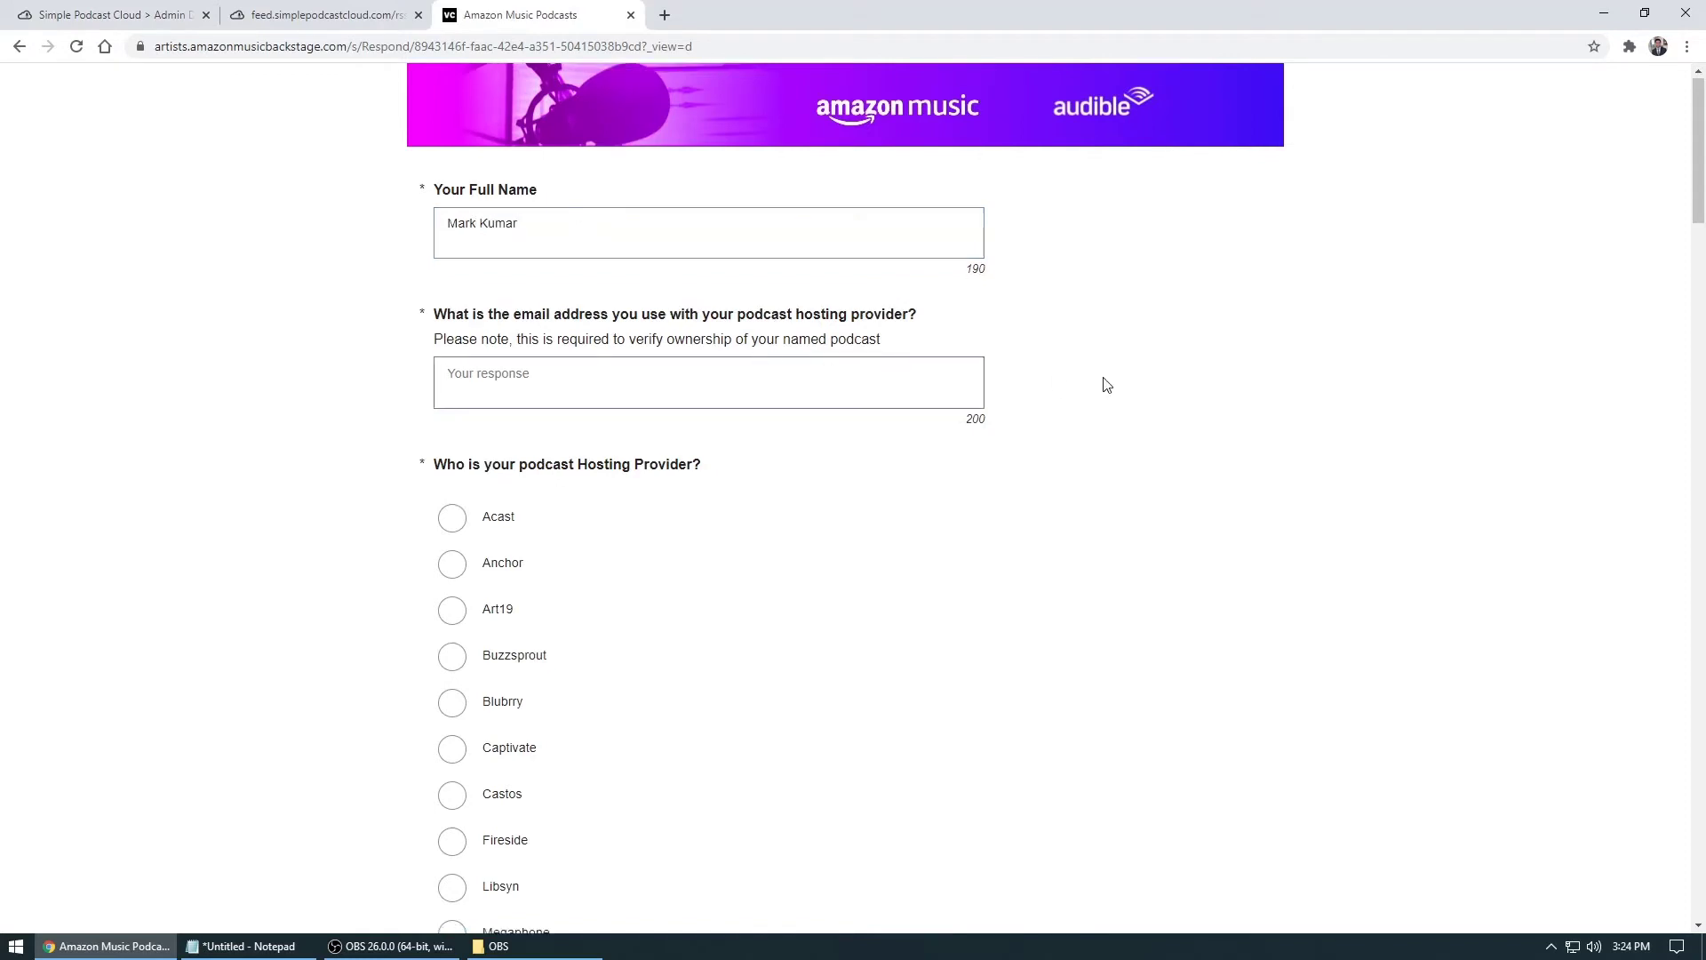
scroll(689, 346, down, 2)
scroll(508, 288, down, 2)
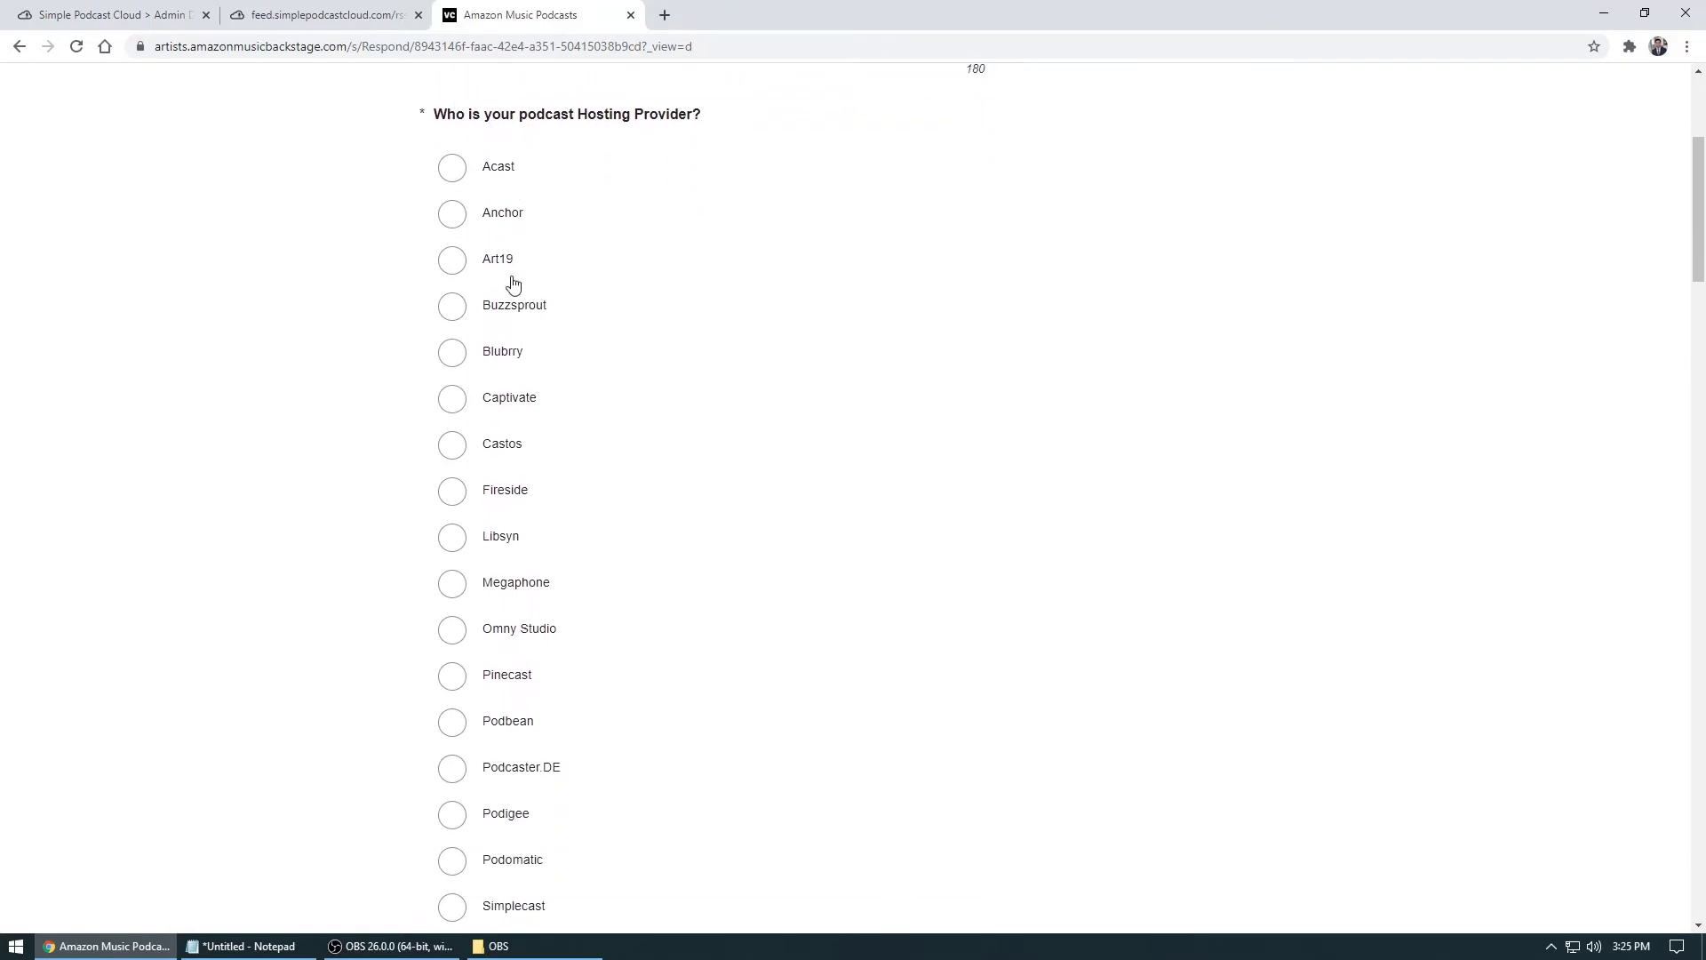
scroll(513, 284, down, 3)
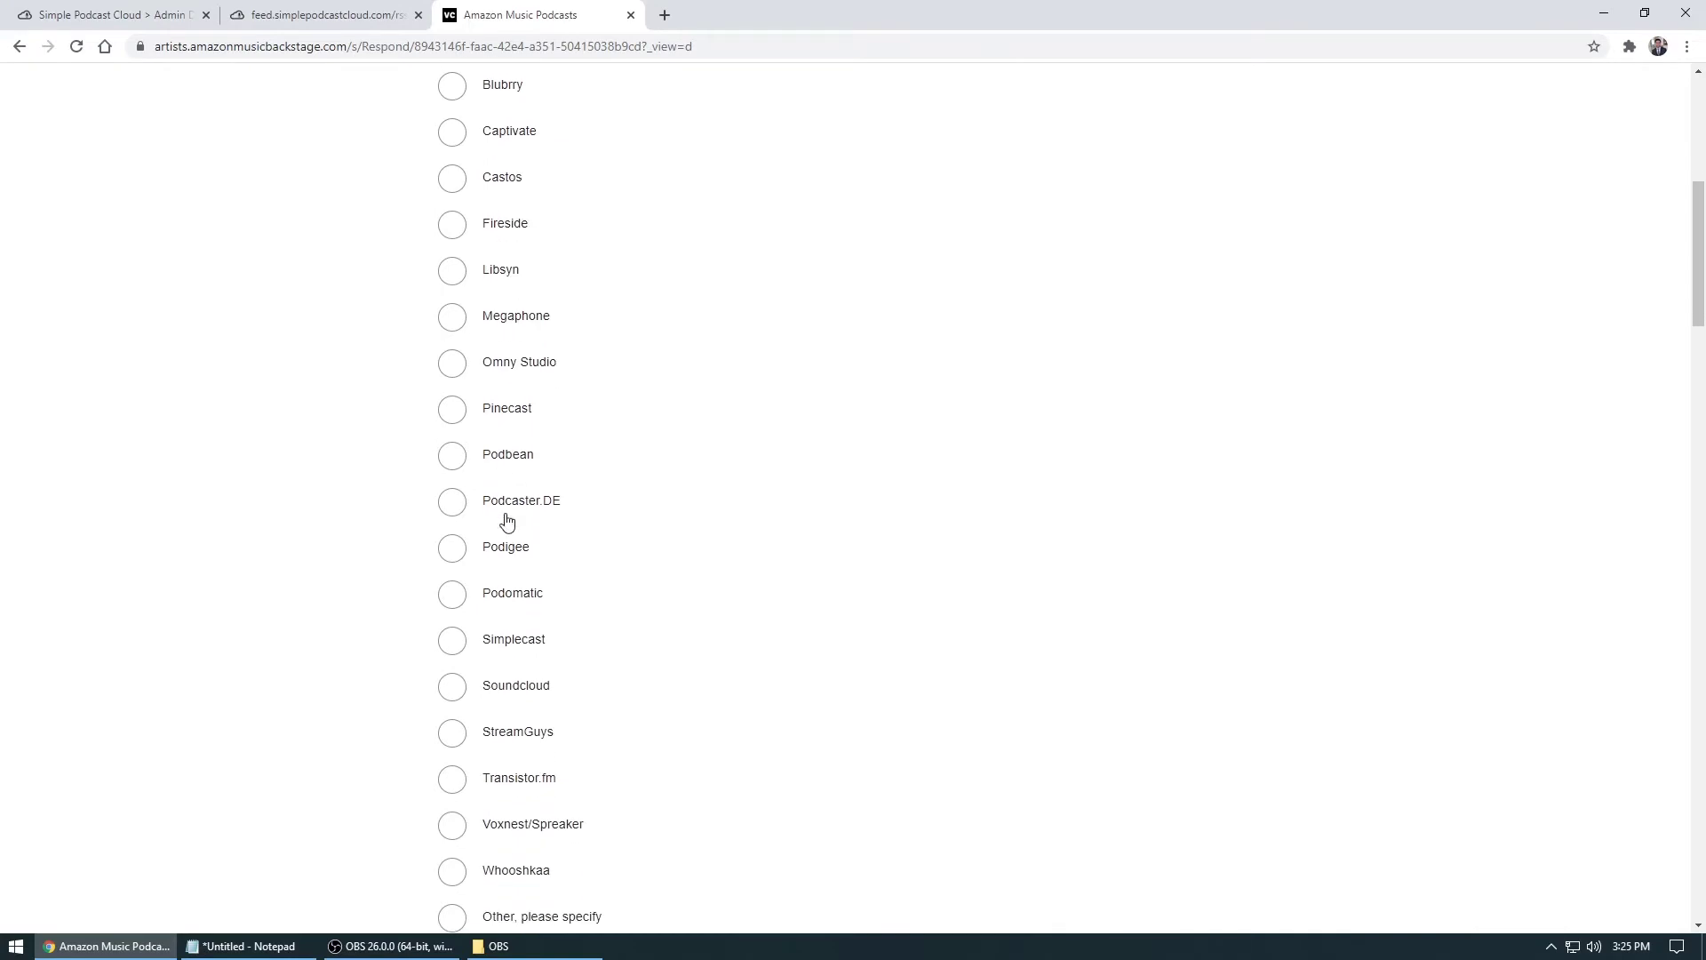
scroll(507, 524, down, 4)
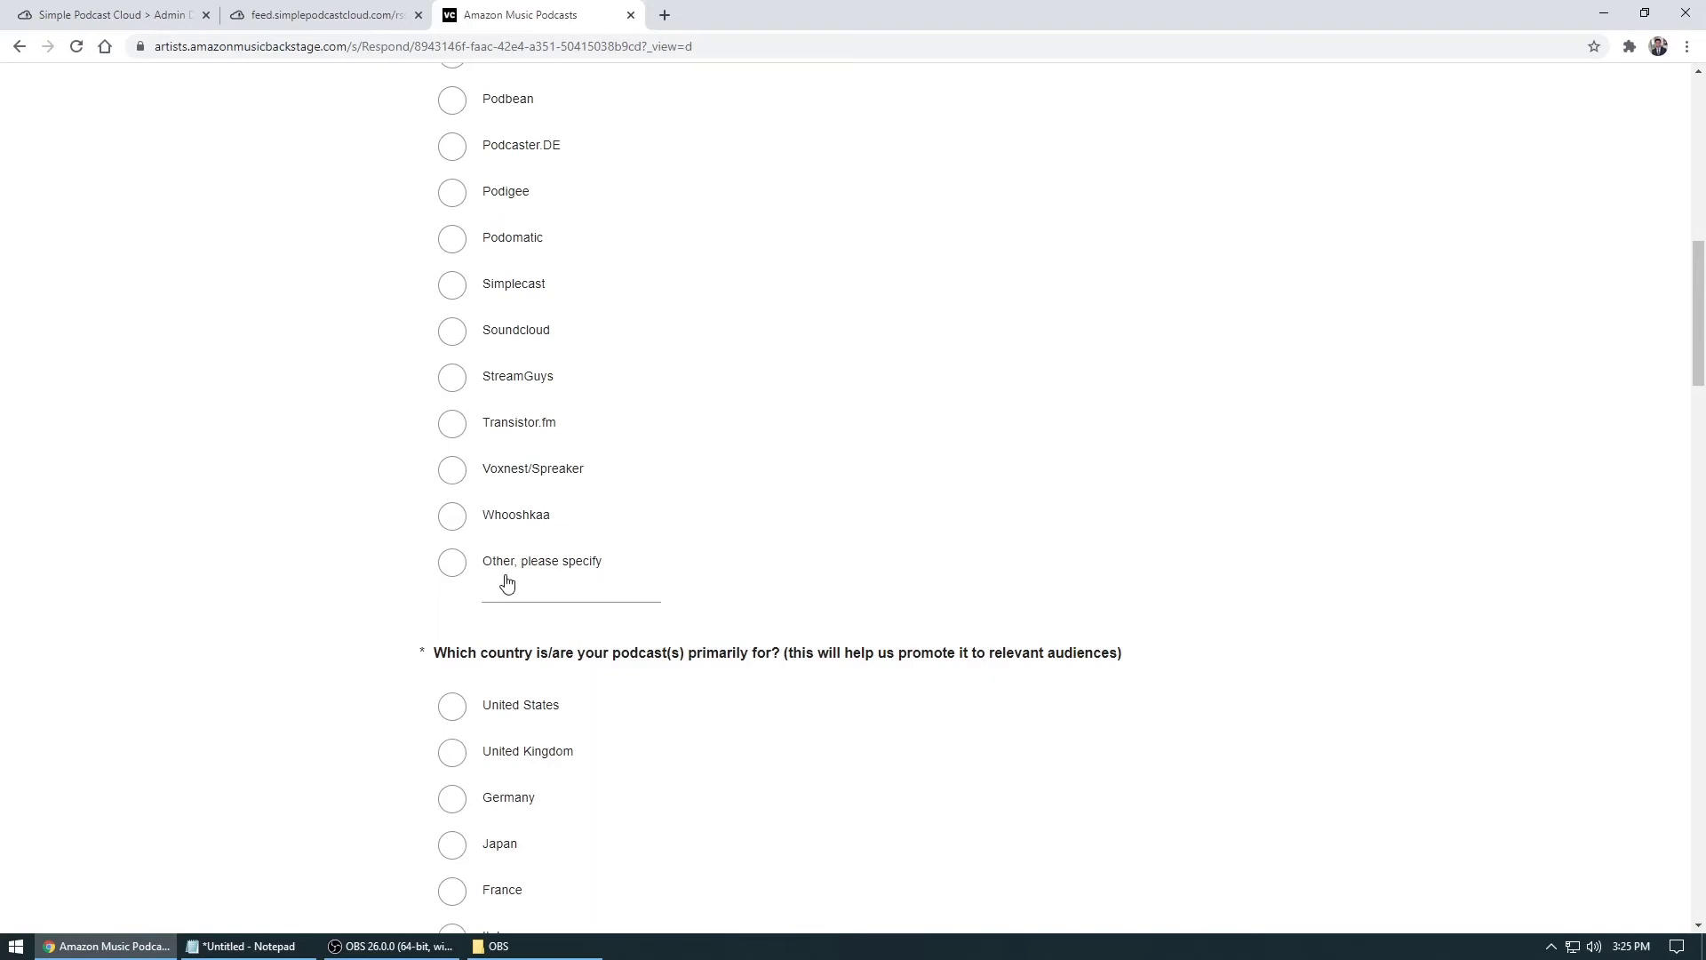
Set the hosting provider to Other: 'Simple Podcast Cloud' and the primary country to United States
click(559, 602)
text(Simple Podcast Cloud)
scroll(774, 366, down, 3)
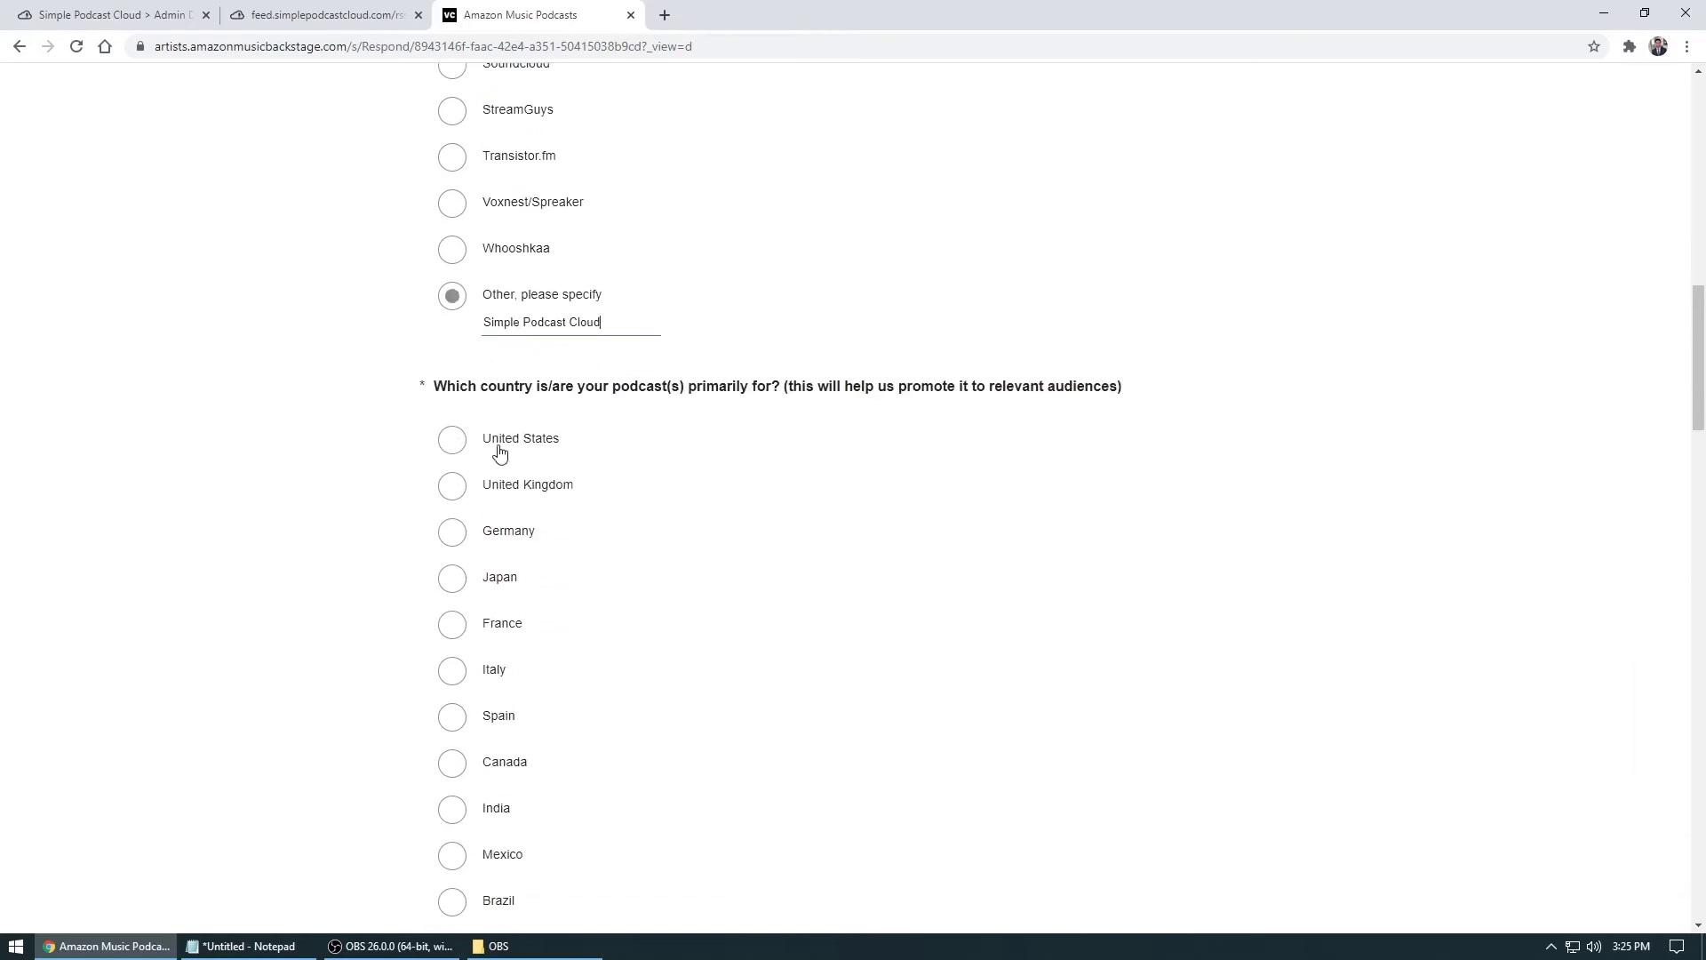
click(453, 439)
scroll(765, 430, down, 7)
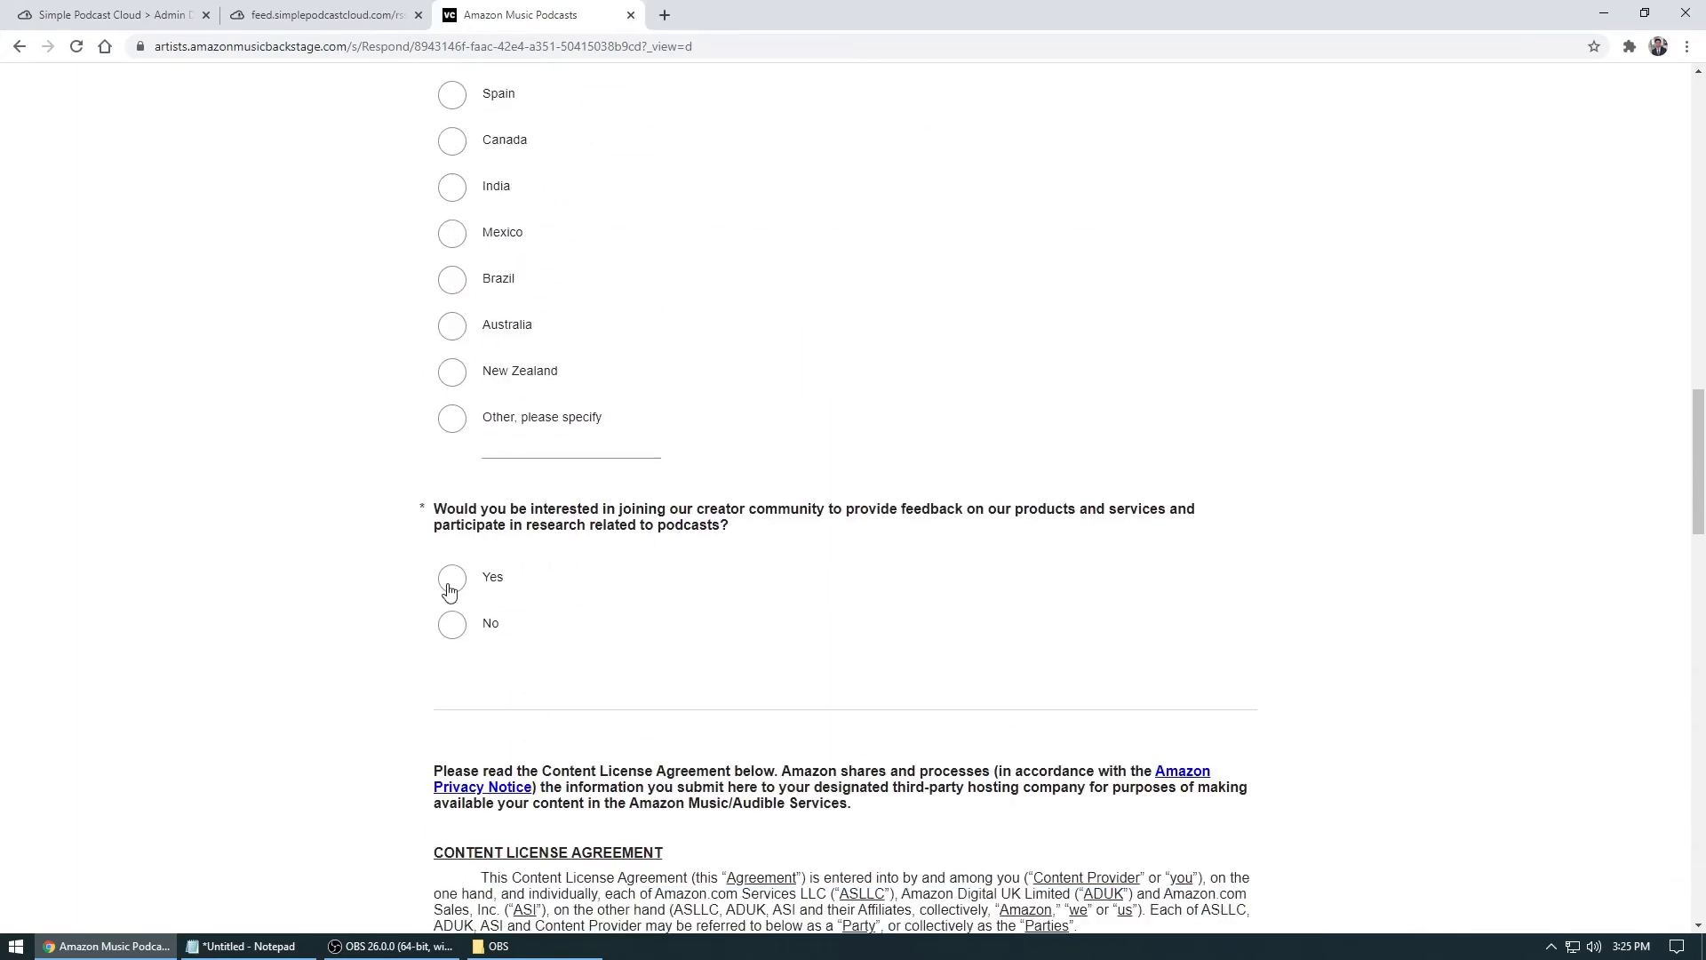
Answer Yes to the creator community question, choose 'Yes, I agree' to the license, and submit
click(450, 578)
scroll(726, 418, down, 12)
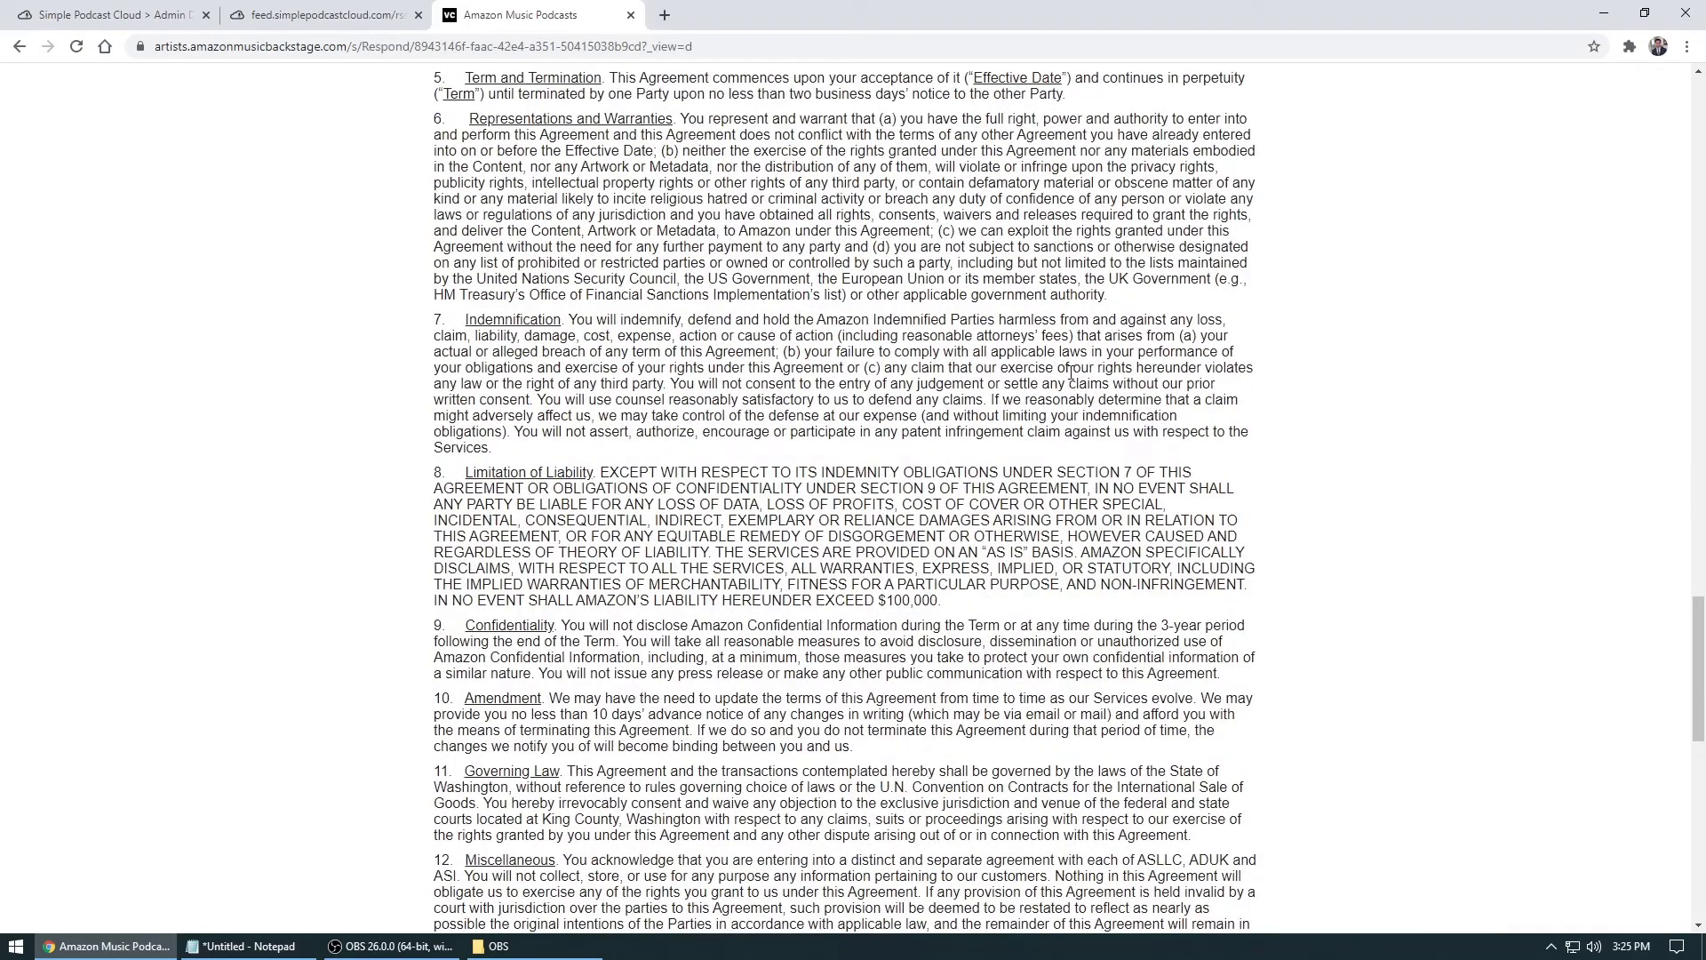
scroll(1054, 375, up, 5)
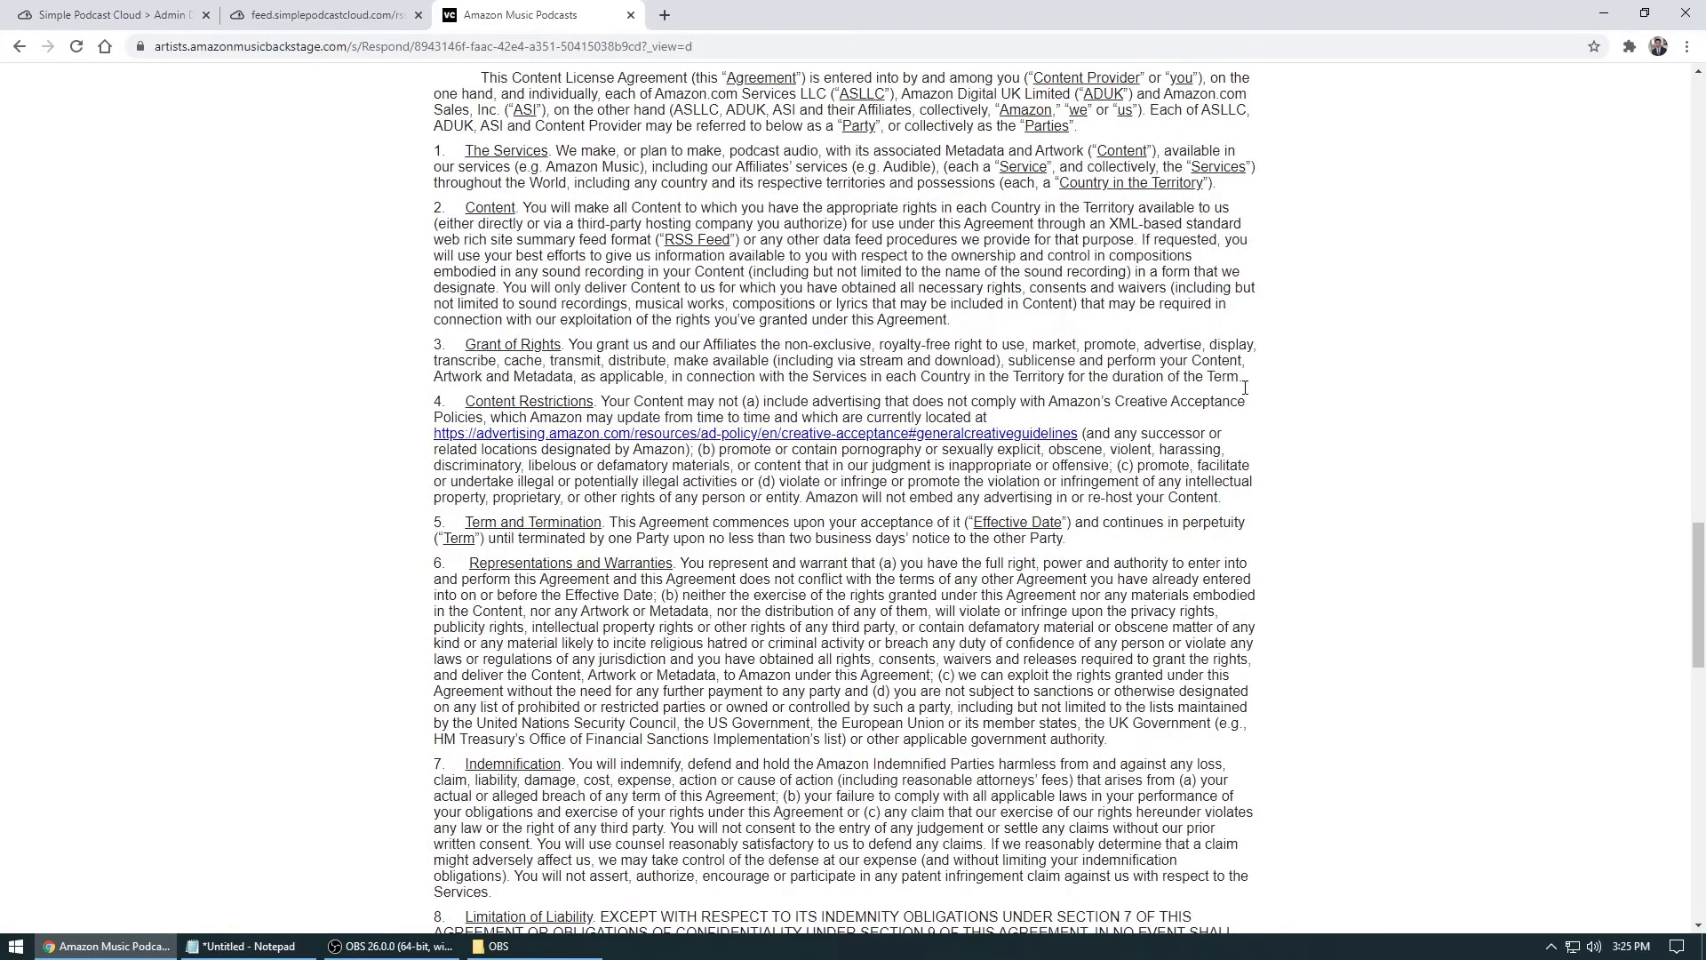
scroll(1312, 397, down, 13)
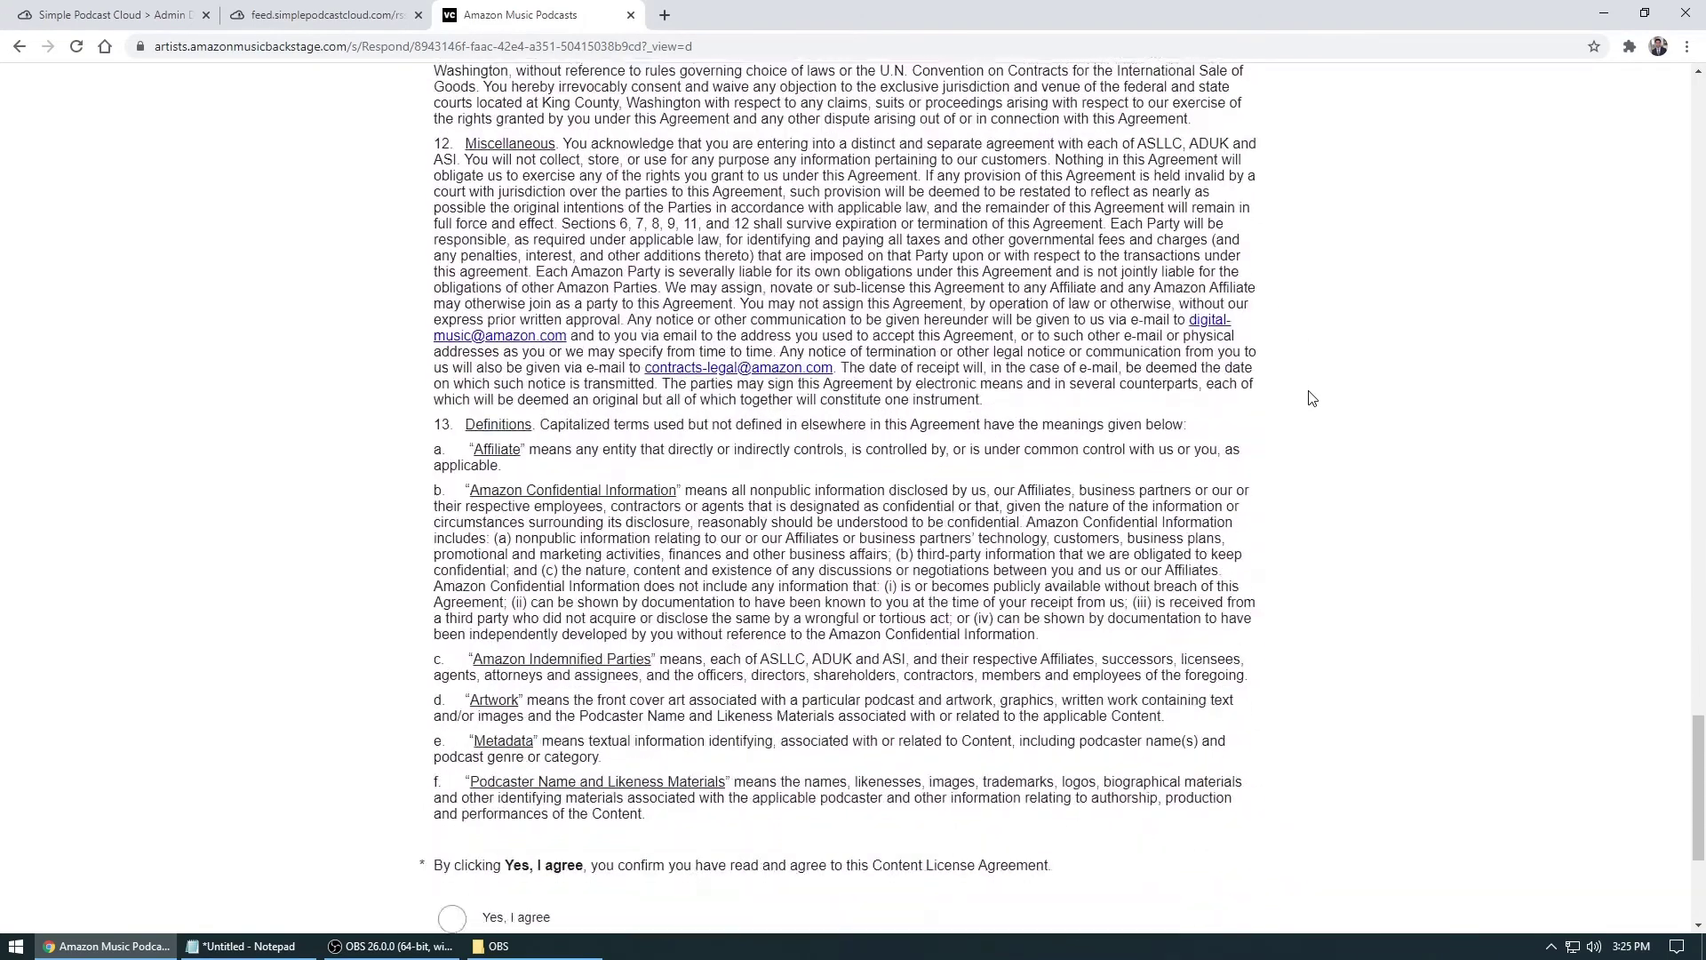
scroll(1311, 397, down, 2)
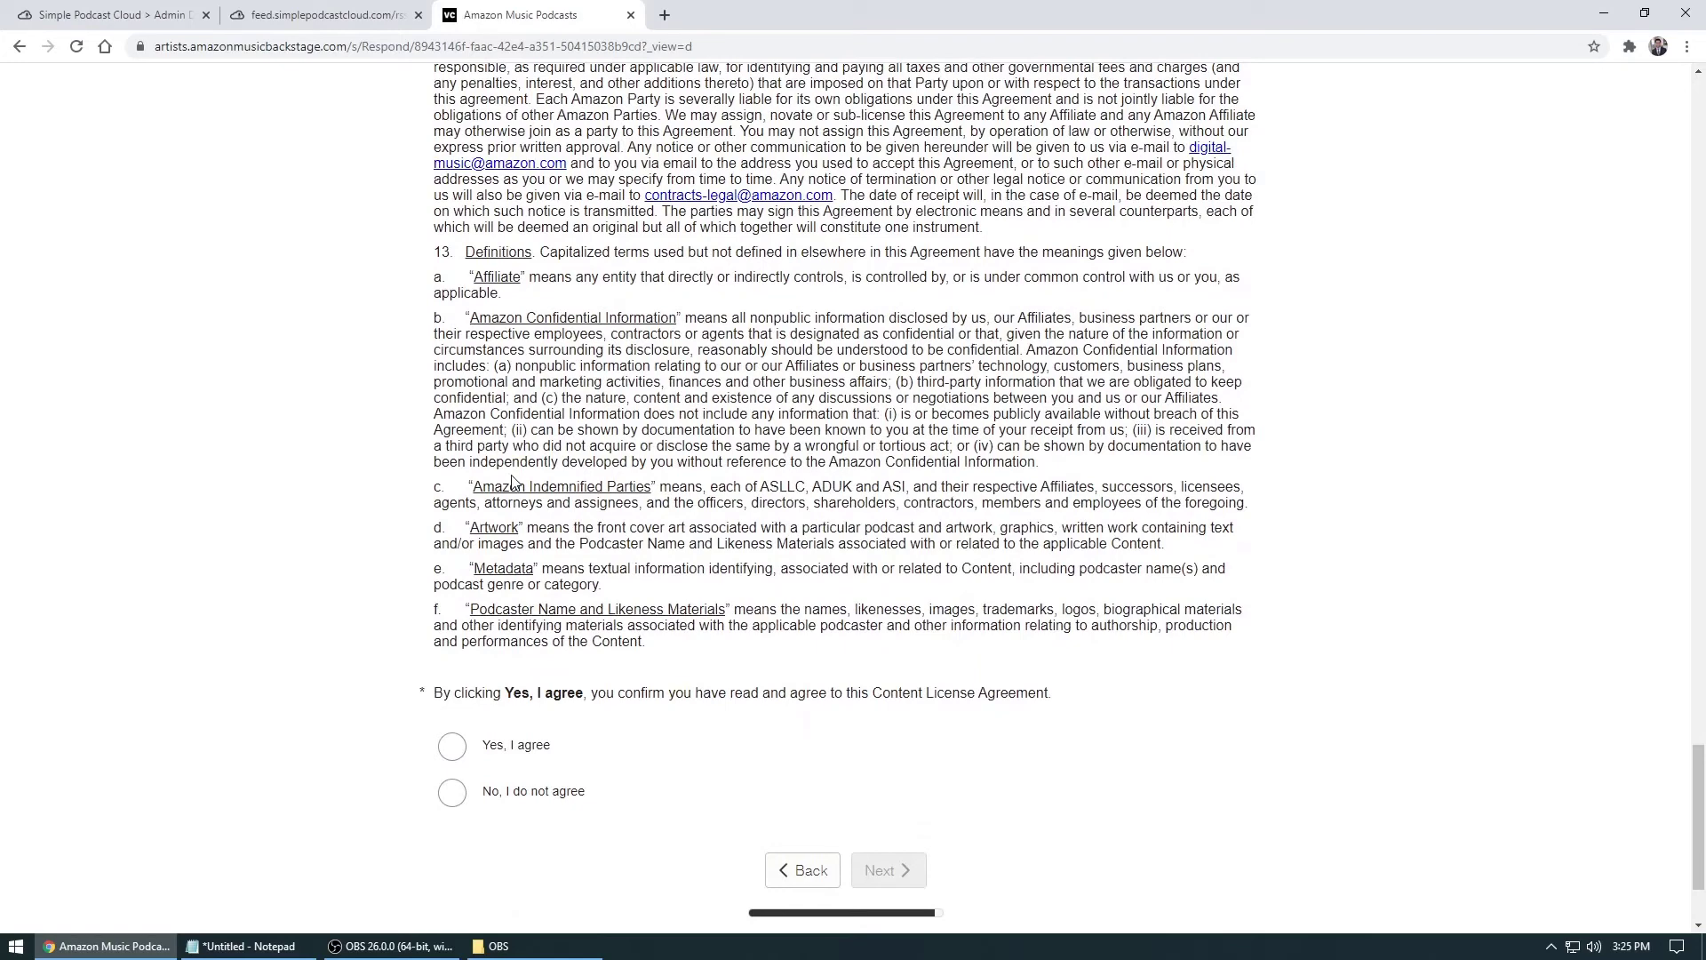
scroll(517, 516, down, 2)
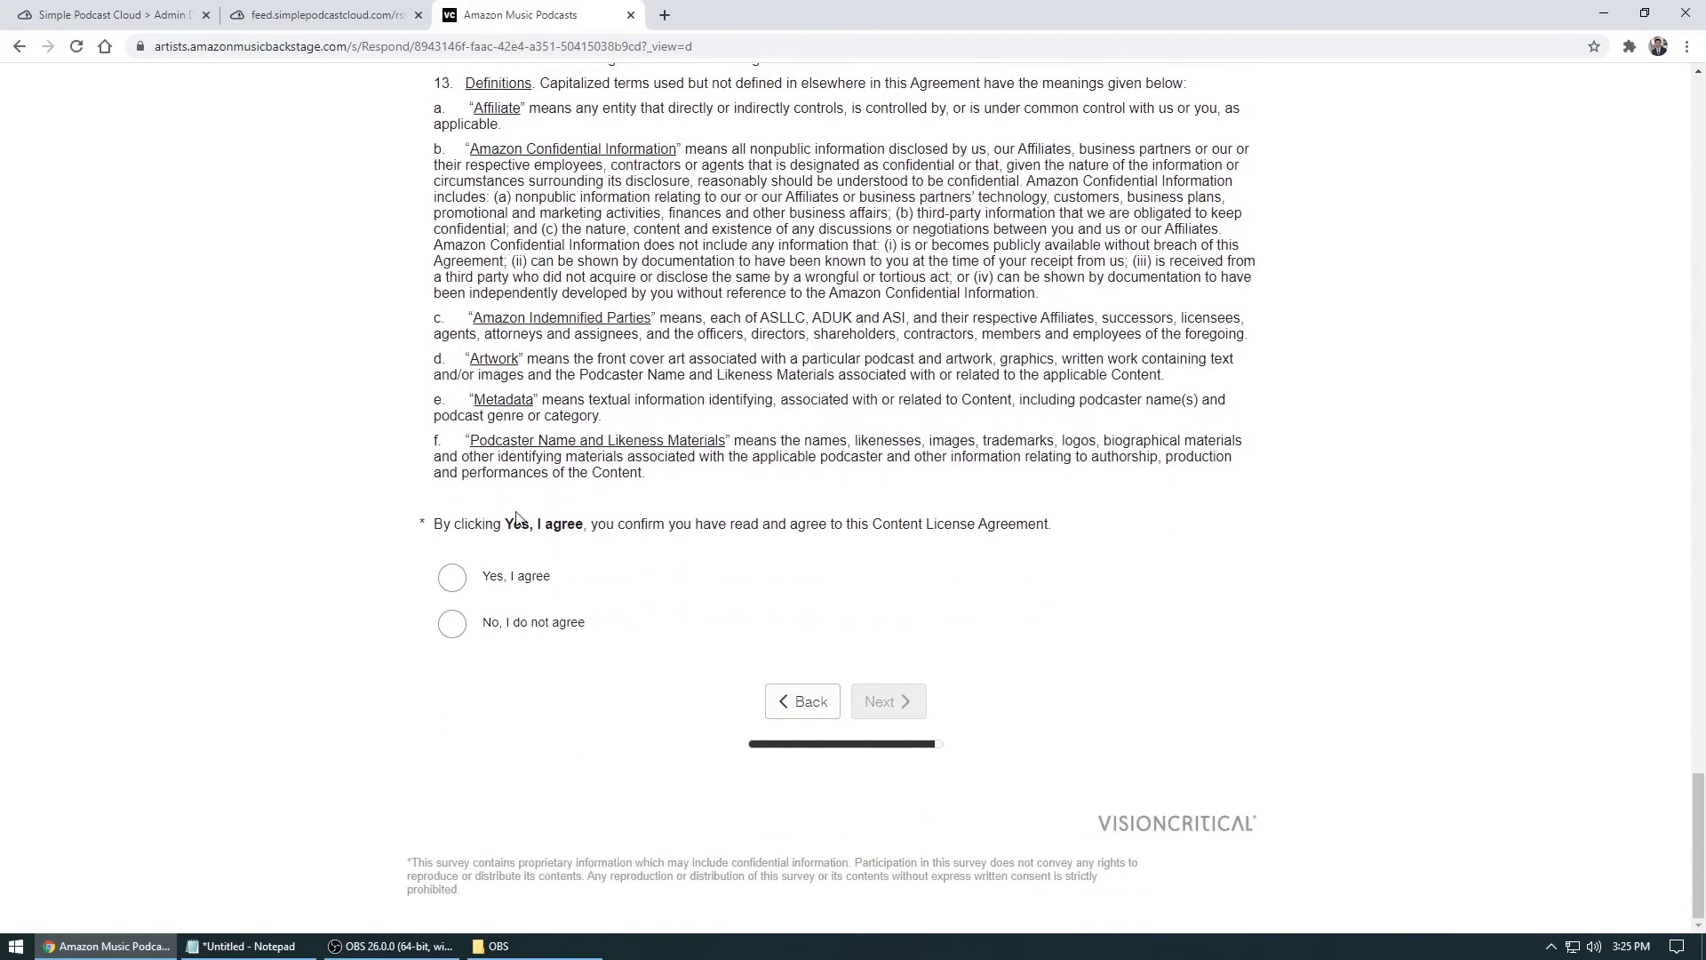
click(451, 583)
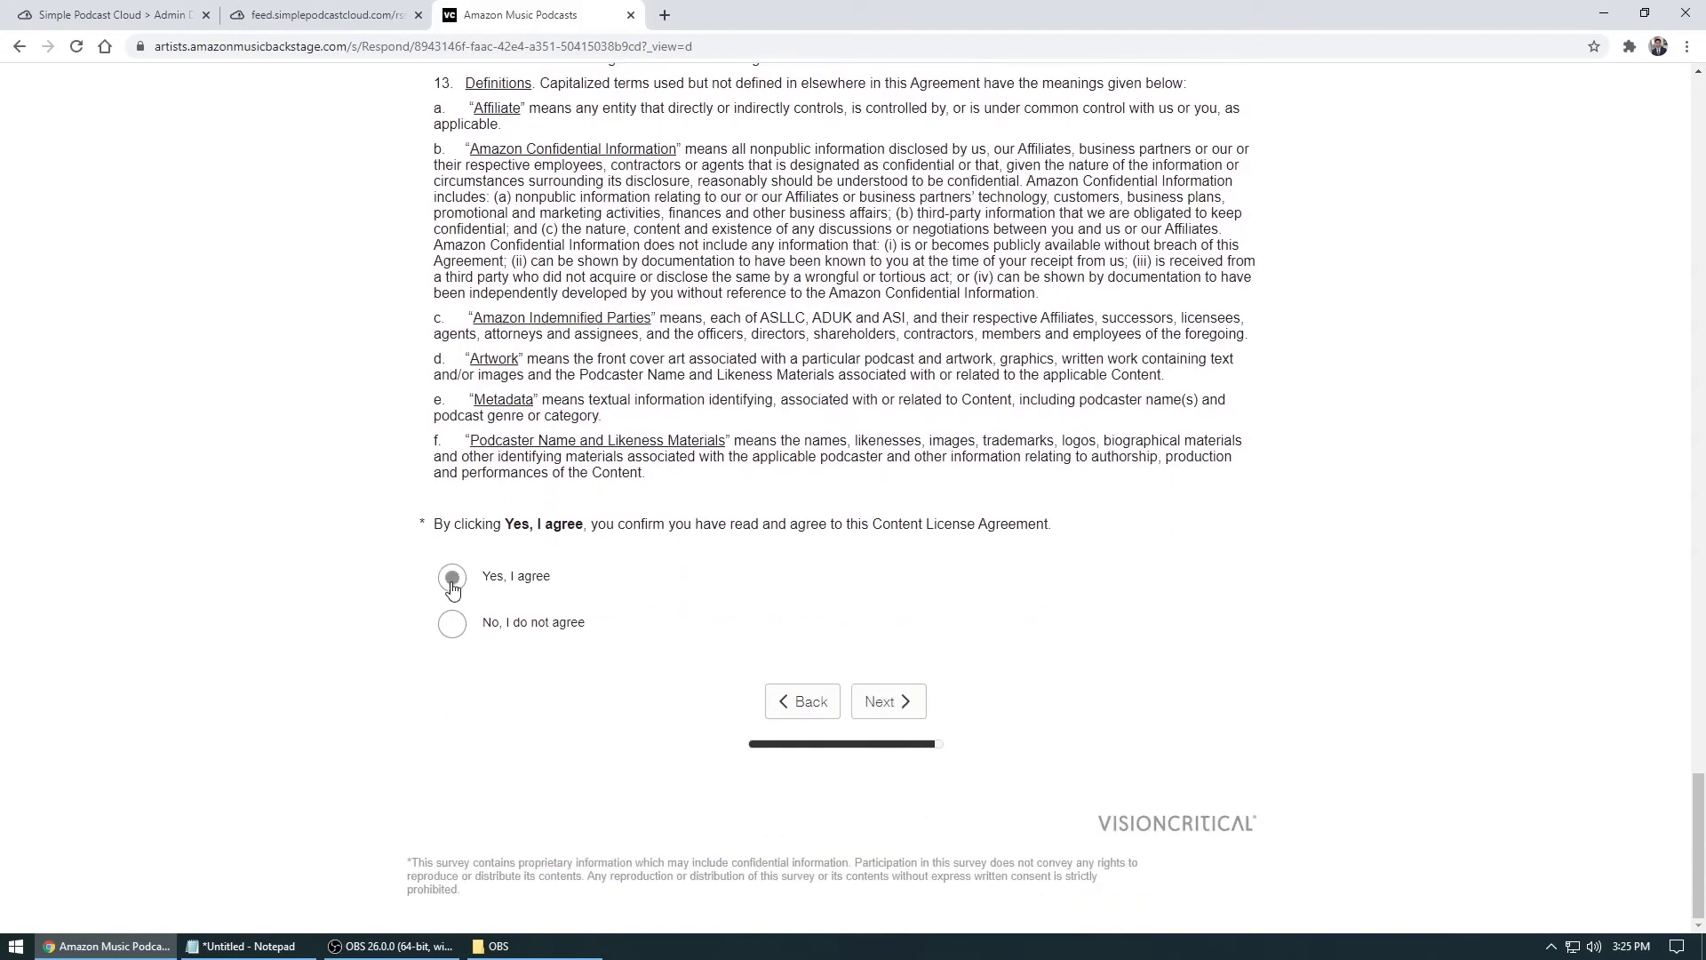
click(899, 708)
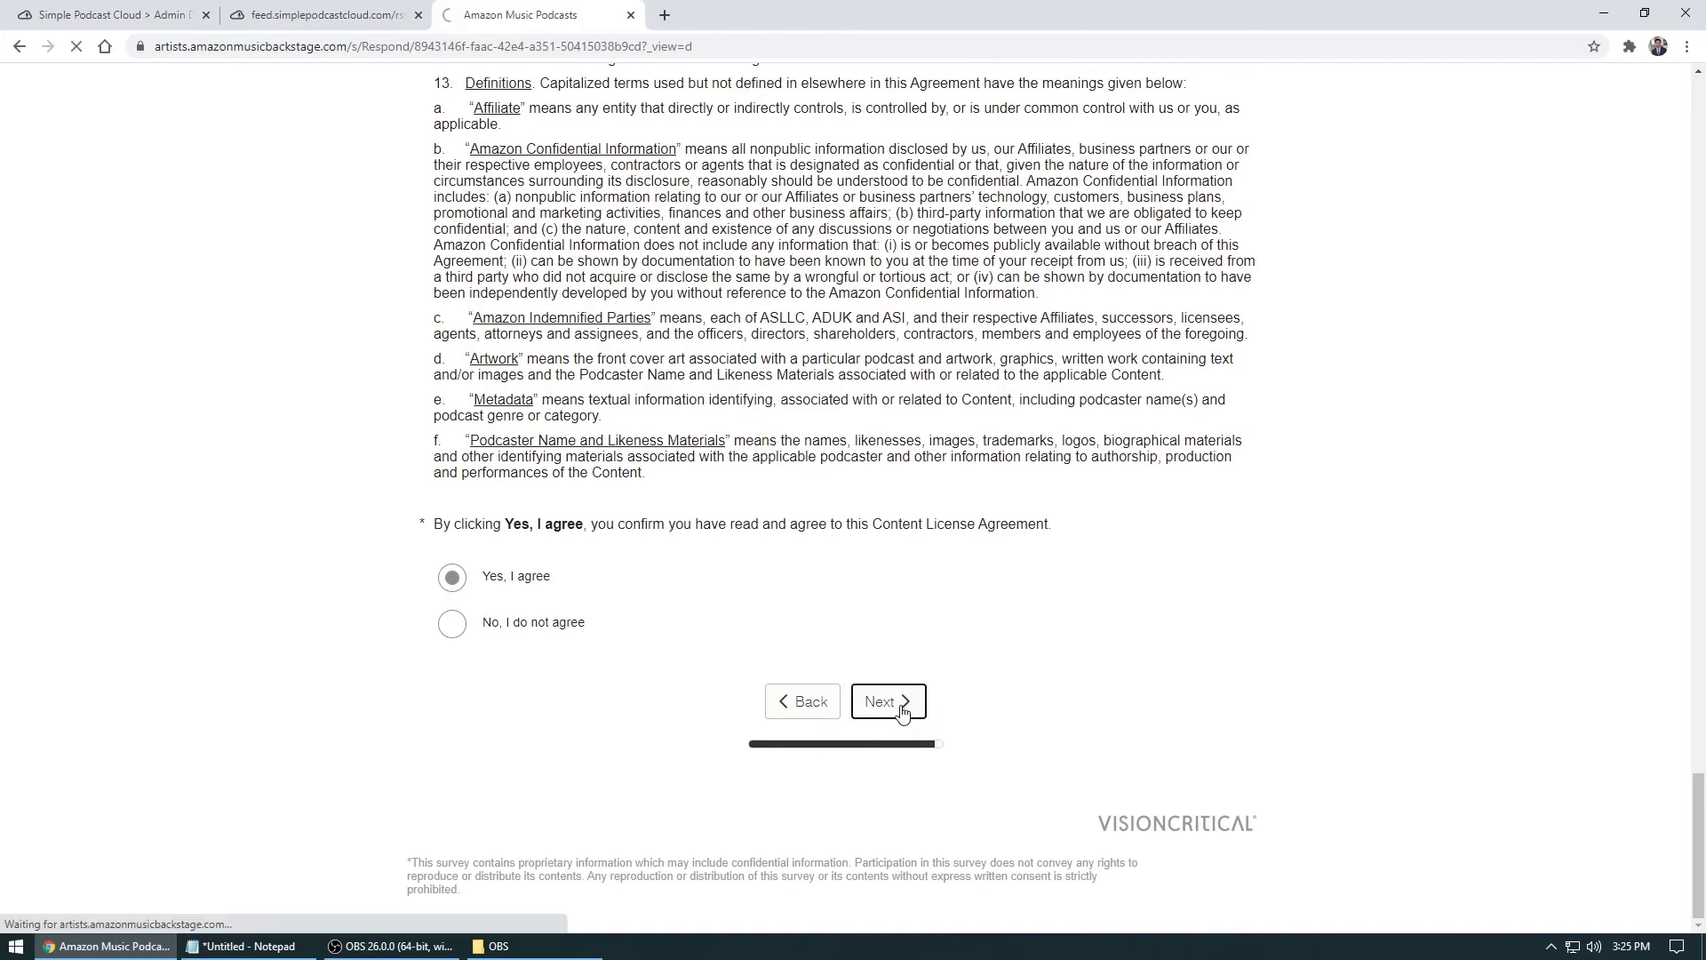